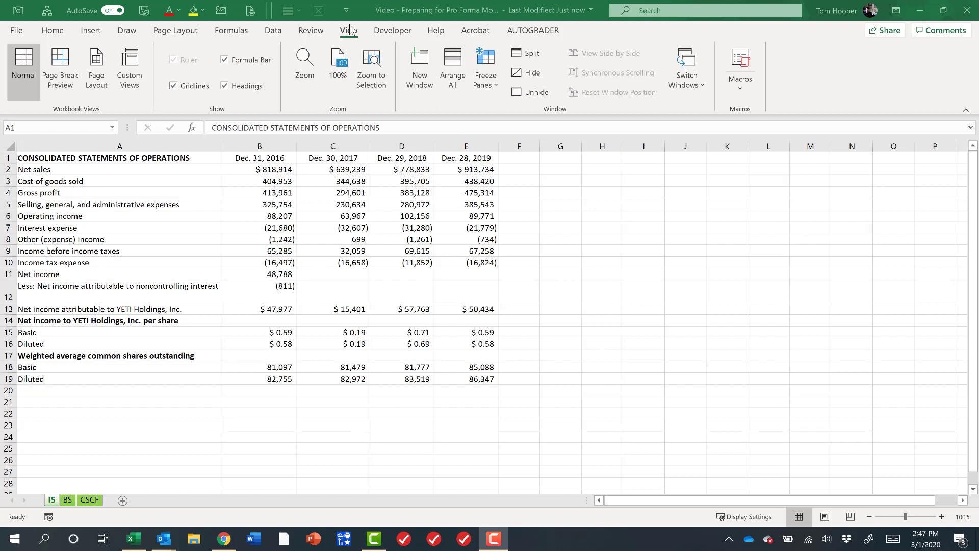
# Step: Open two additional windows of the workbook and arrange only the active workbook's windows vertically
pyautogui.click(419, 69)
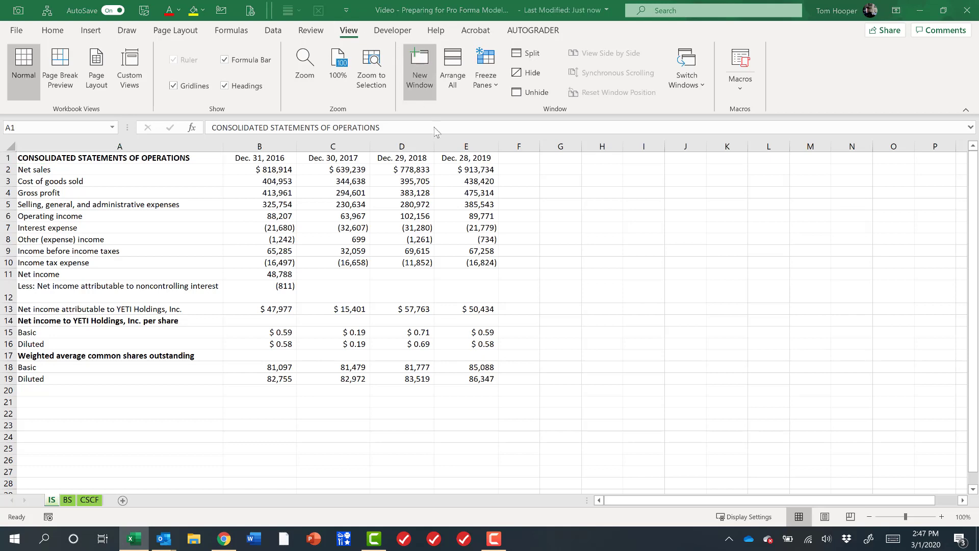
pyautogui.click(349, 31)
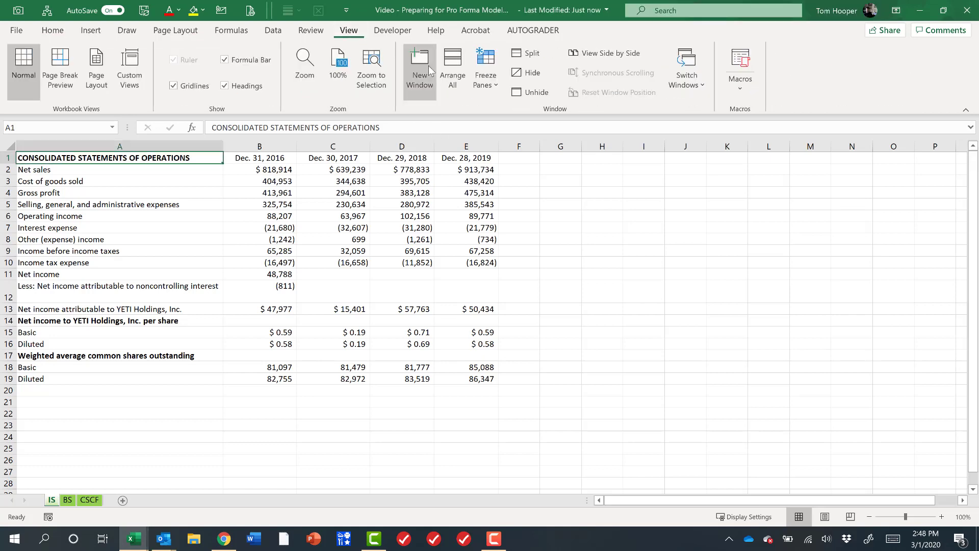
pyautogui.click(417, 71)
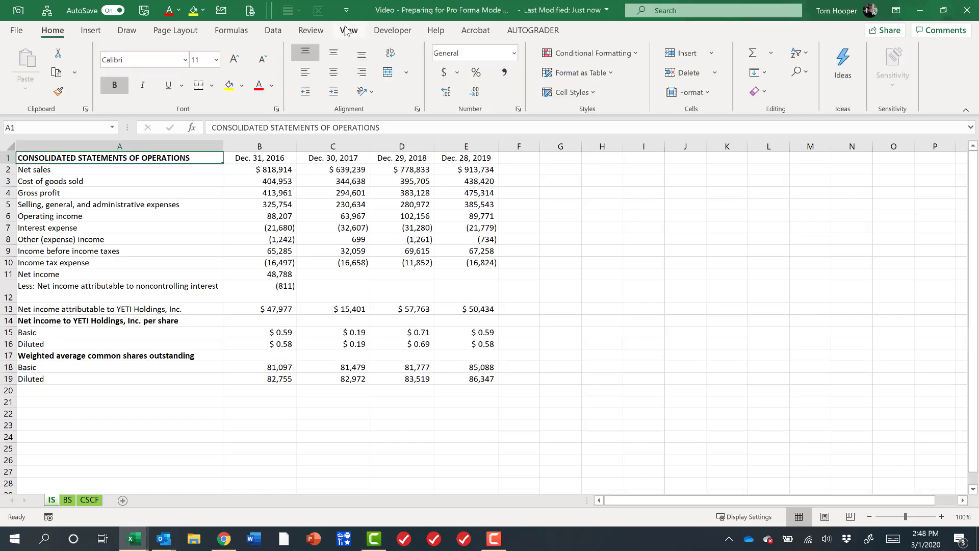
pyautogui.click(362, 34)
pyautogui.click(453, 69)
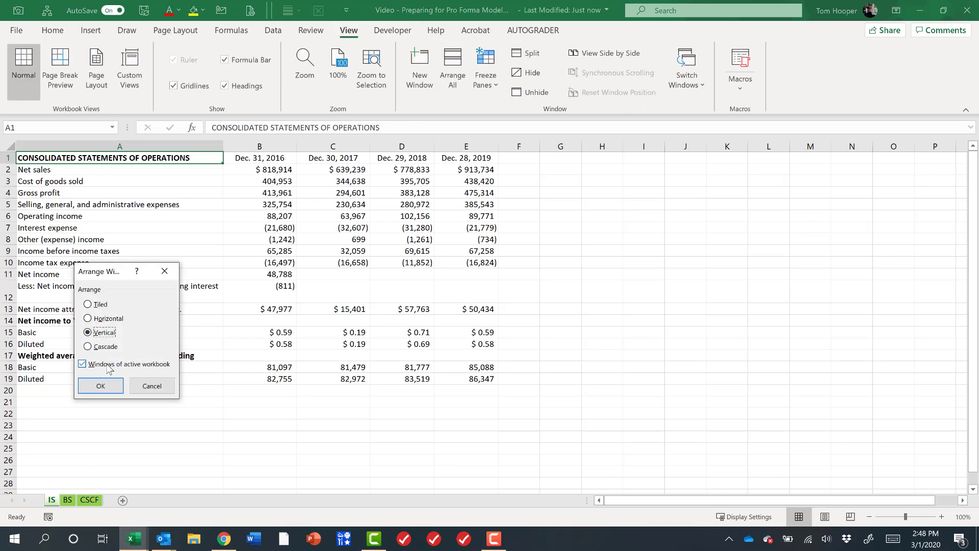
pyautogui.click(101, 386)
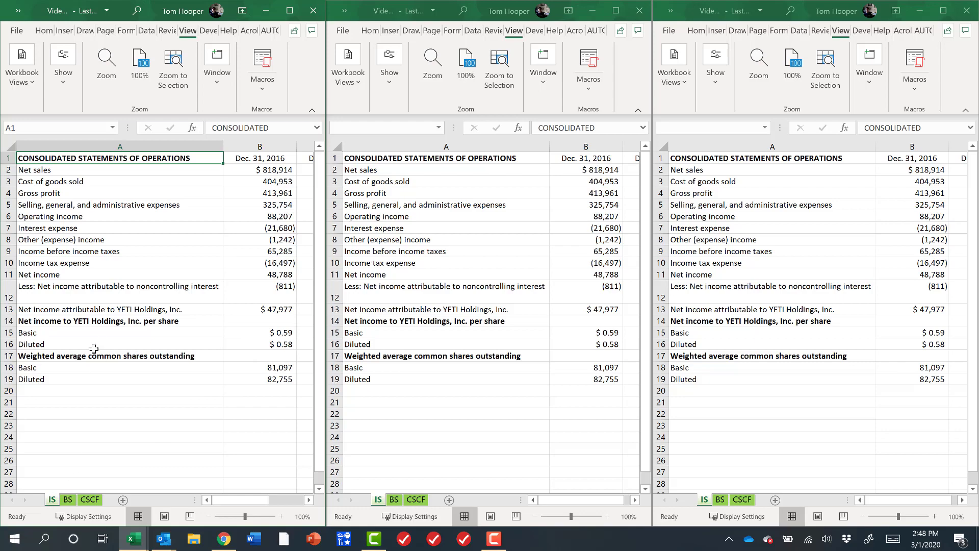
# Step: Show the IS, BS and CSCF sheets in separate windows, zoomed out to 55%, 55% and 40%
pyautogui.scroll(-3, 94, 348)
pyautogui.click(406, 489)
pyautogui.click(394, 502)
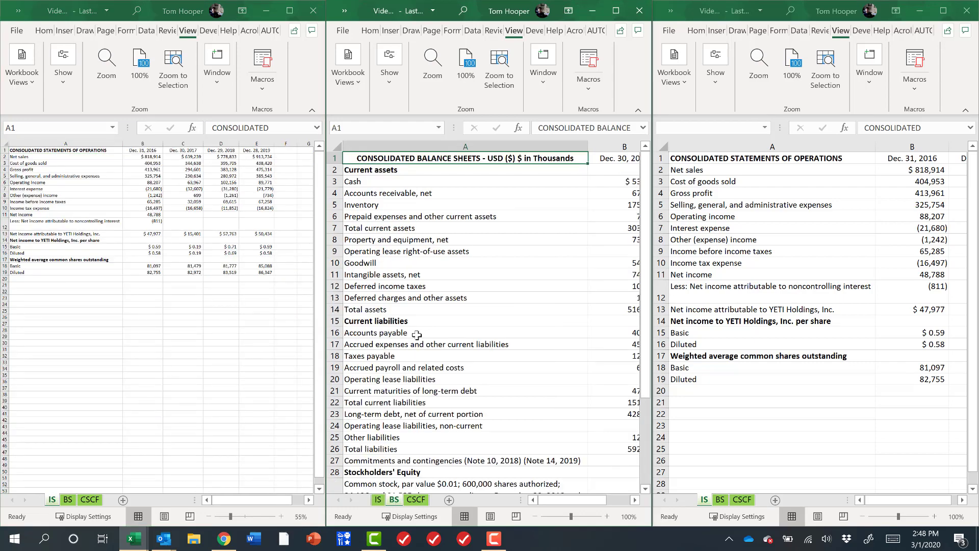
pyautogui.scroll(-3, 416, 336)
pyautogui.click(744, 501)
pyautogui.click(744, 501)
pyautogui.scroll(-4, 721, 271)
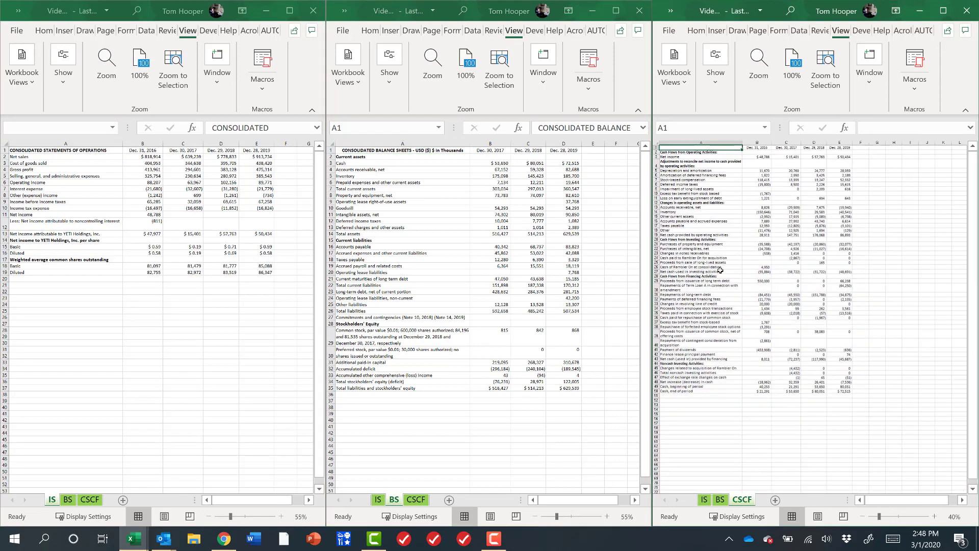
# Step: Move the entire balance sheet table from the BS sheet to the IS sheet, starting at cell A22
pyautogui.click(438, 152)
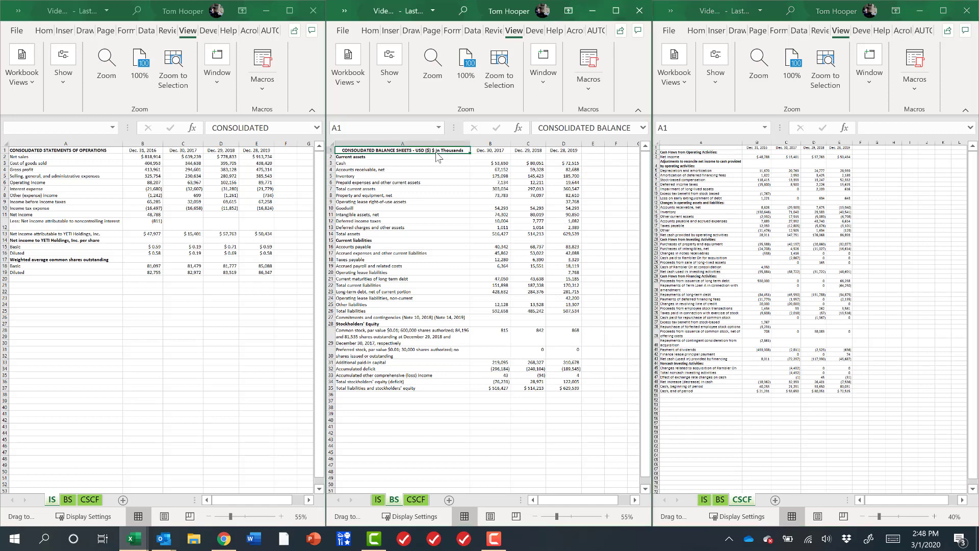
pyautogui.keyDown('shift'); pyautogui.click(572, 387); pyautogui.keyUp('shift')
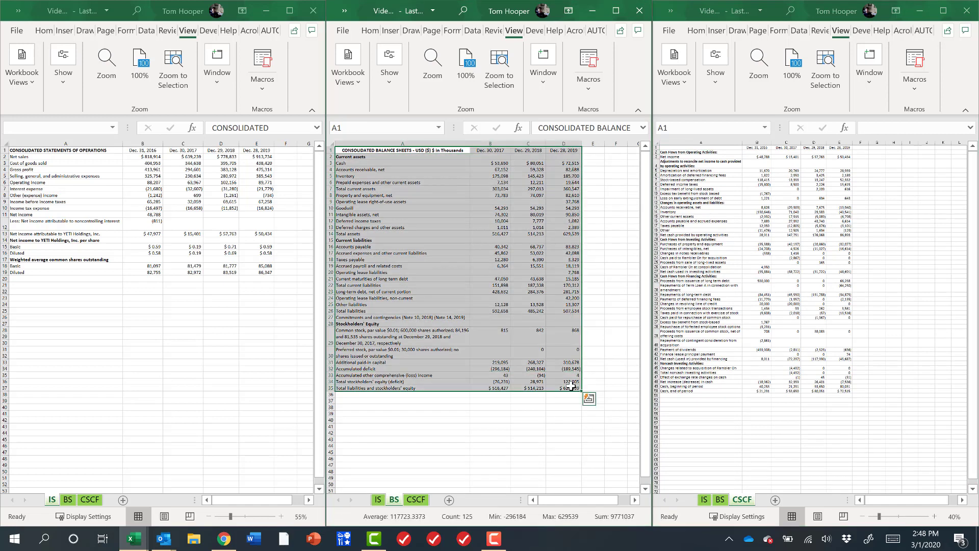
pyautogui.hotkey('ctrl', 'c')
pyautogui.click(75, 293)
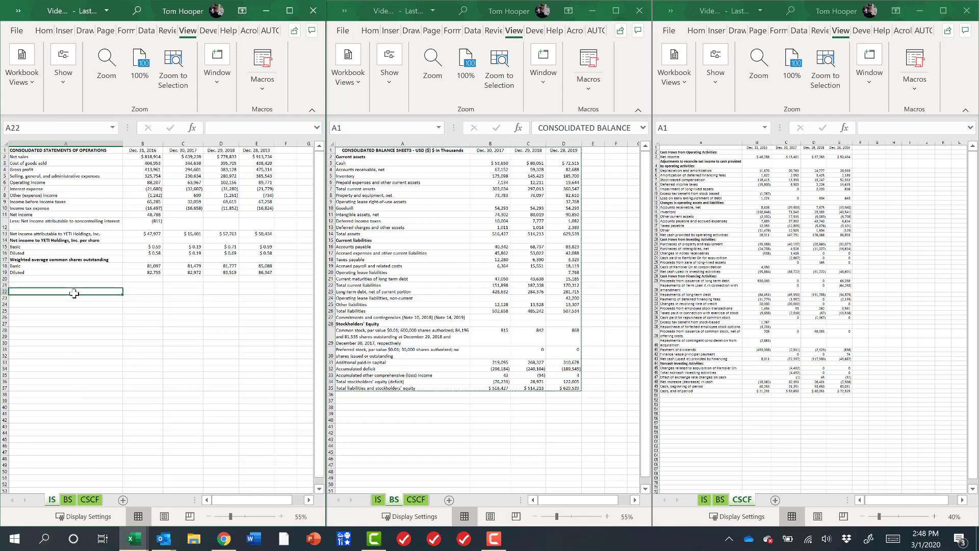
pyautogui.hotkey('ctrl', 'v')
# Step: Move the entire cash flow table from the CSCF sheet to cell A60 of the IS sheet and close the extra windows
pyautogui.click(676, 148)
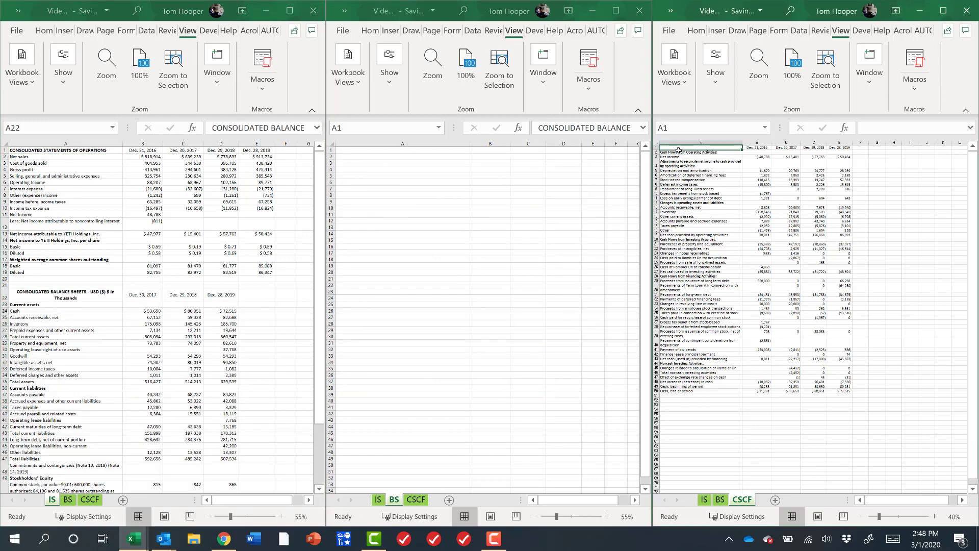
pyautogui.keyDown('shift'); pyautogui.click(847, 392); pyautogui.keyUp('shift')
pyautogui.hotkey('ctrl', 'c')
pyautogui.click(50, 351)
pyautogui.scroll(-8, 55, 344)
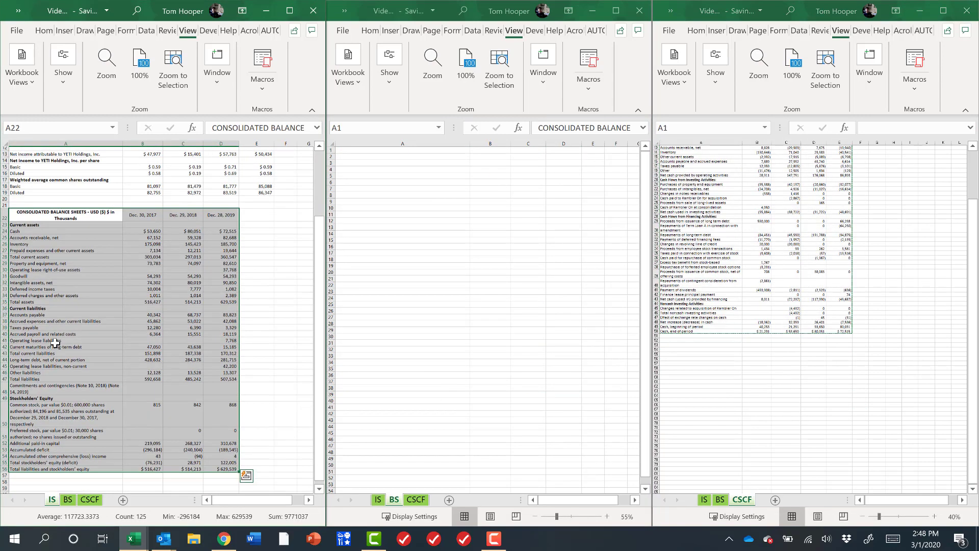
pyautogui.click(54, 408)
pyautogui.hotkey('ctrl', 'v')
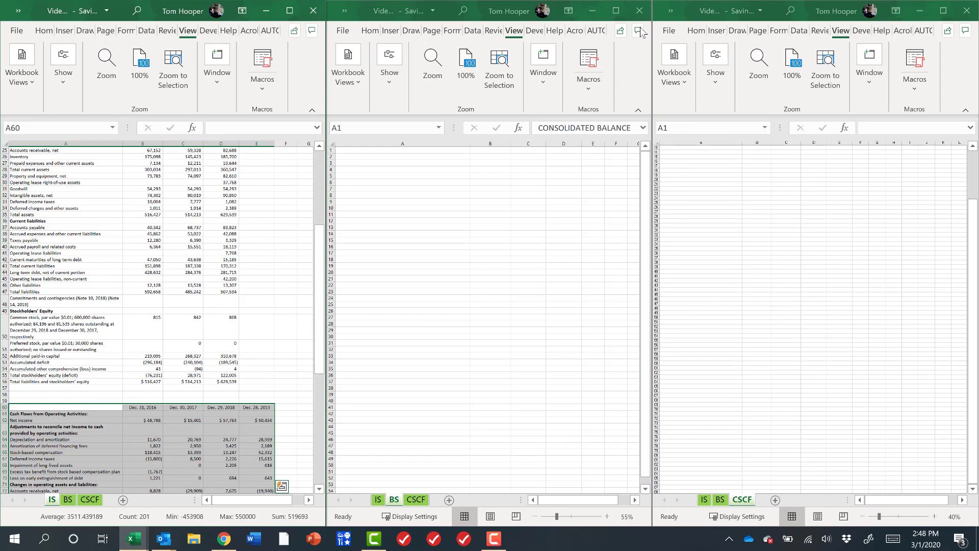
pyautogui.click(639, 10)
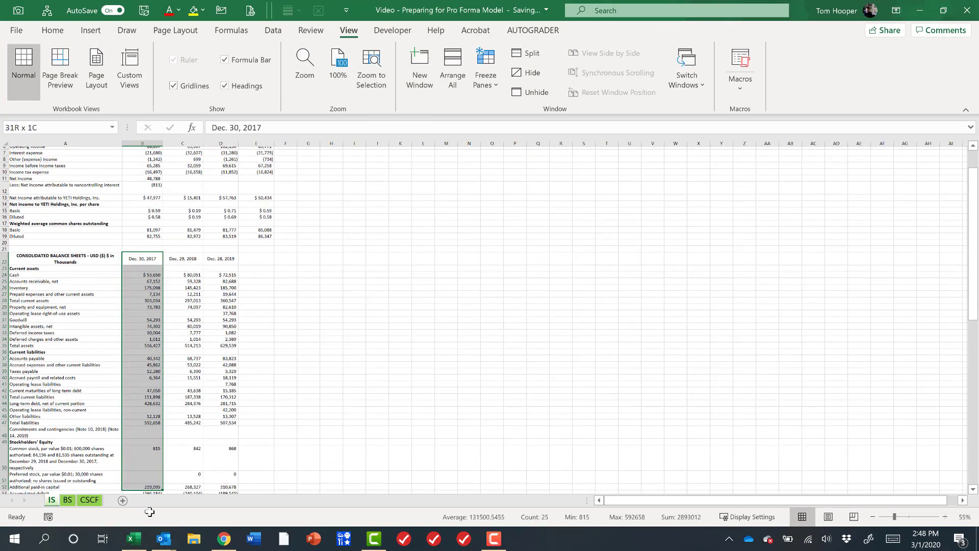
# Step: Insert blank cells at B22:B56, shifting the balance sheet figures right to line up with the income statement years
pyautogui.moveTo(148, 505); pyautogui.dragTo(158, 456)
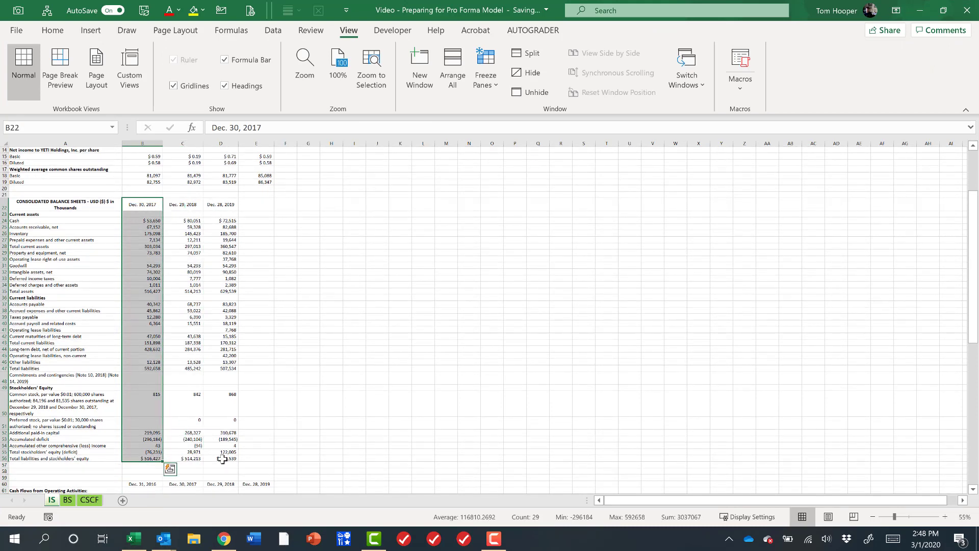
pyautogui.hotkey('ctrl', 'shift', '+')
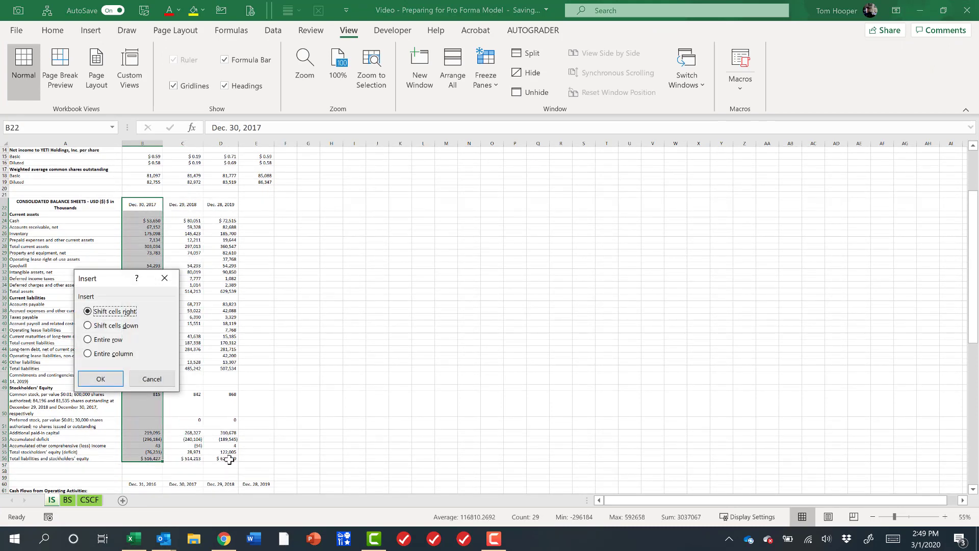
pyautogui.click(100, 379)
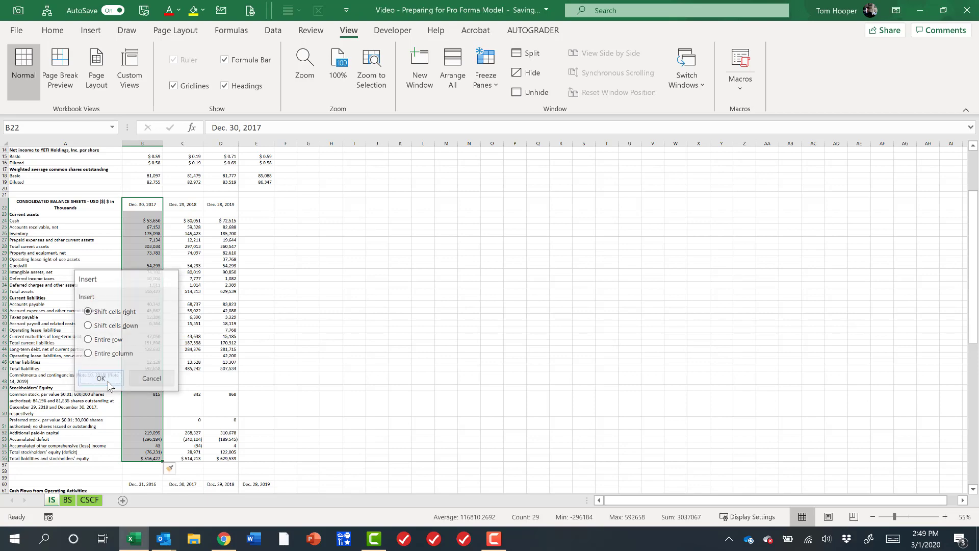
# Step: Insert a top row with year headings 2016 to 2019 and retitle the first statement Income Statement at font size 20
pyautogui.scroll(5, 375, 342)
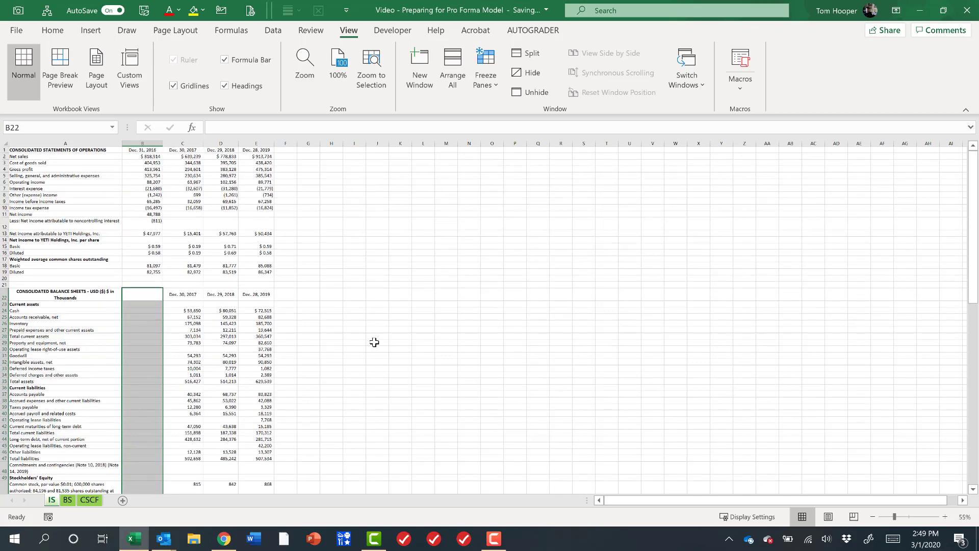
pyautogui.click(2, 150)
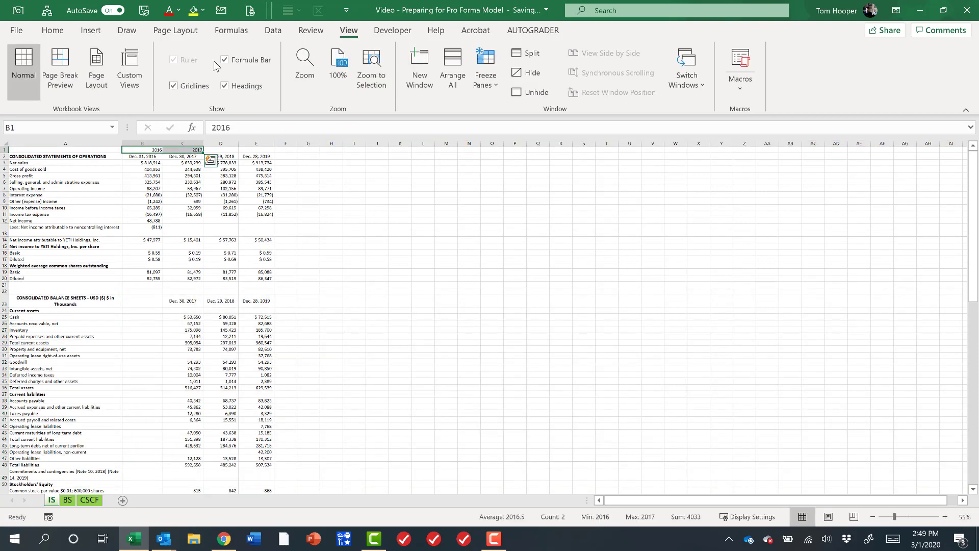
pyautogui.click(102, 156)
pyautogui.hotkey('alt', 'h')
pyautogui.write('fs20')
pyautogui.press('Return')
pyautogui.write('Income Statement')
pyautogui.hotkey('ctrl', 'Return')
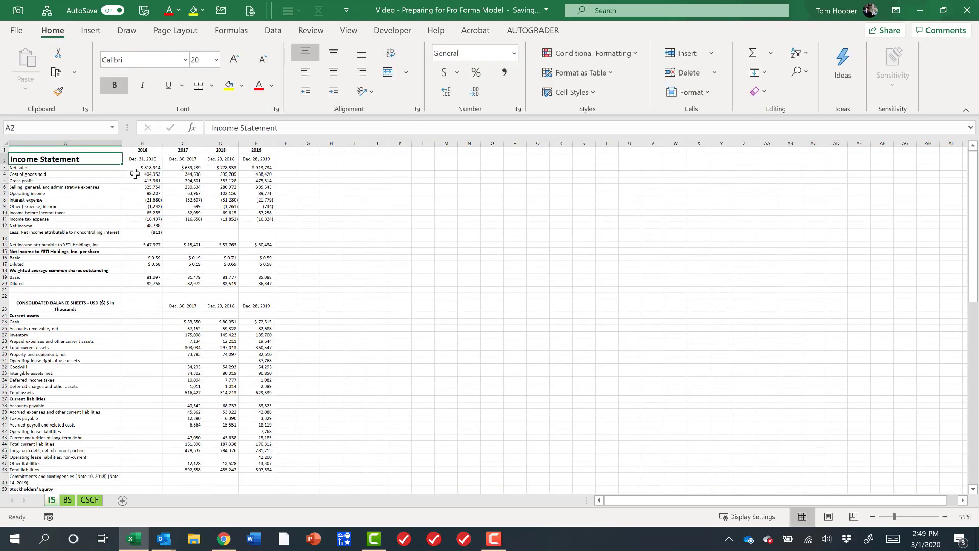
# Step: Retitle the second and third statements in column A as Balance Sheet and Cash Flows
pyautogui.hotkey('ctrl', 'Down')
pyautogui.hotkey('ctrl', 'Down')
pyautogui.write('Balance Cheet')
pyautogui.hotkey('ctrl', 'Return')
pyautogui.hotkey('ctrl', 'Down')
pyautogui.hotkey('ctrl', 'Down')
pyautogui.write('Cash Flows')
pyautogui.press('Return')
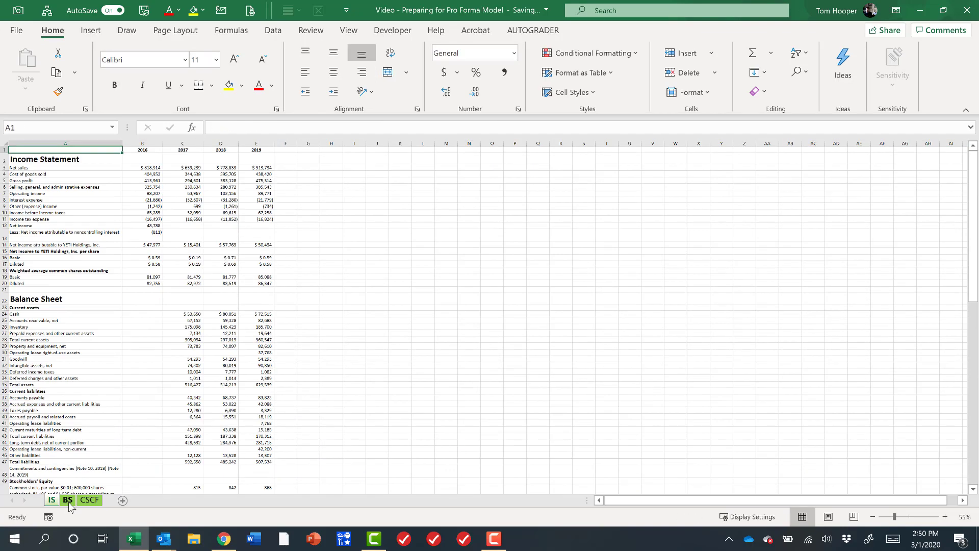
# Step: Delete the emptied BS and CSCF sheets and rename the remaining sheet YETI
pyautogui.rightClick(68, 501)
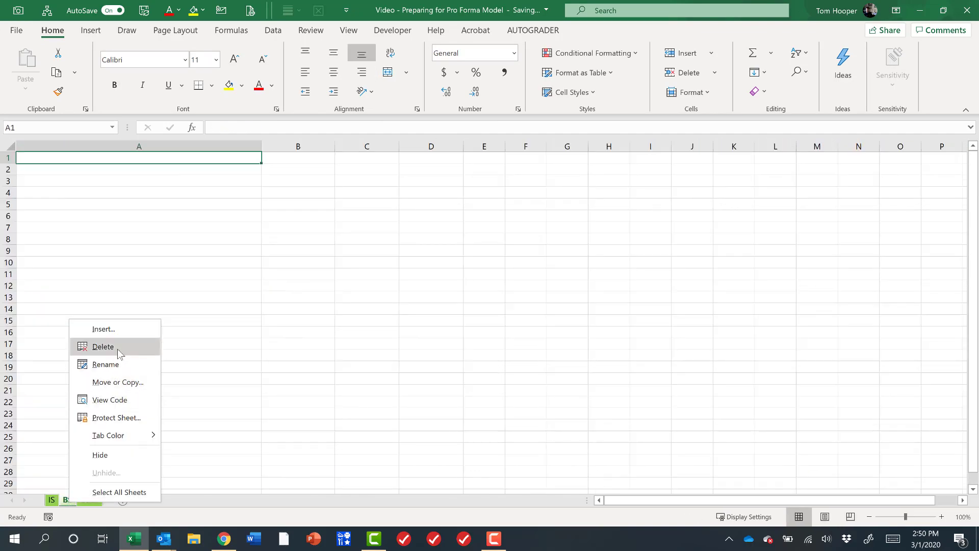
pyautogui.click(117, 349)
pyautogui.rightClick(75, 499)
pyautogui.click(120, 349)
pyautogui.doubleClick(57, 500)
pyautogui.write('YETI')
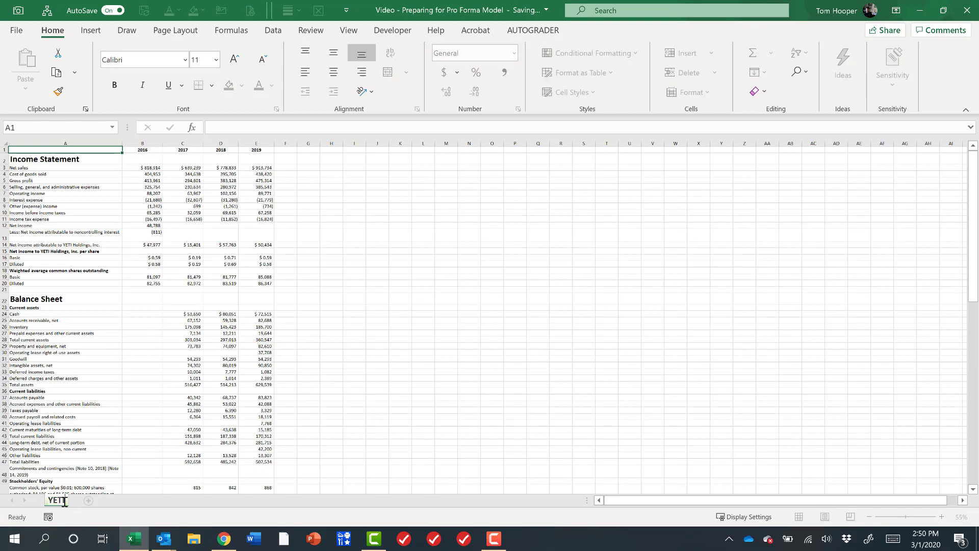
pyautogui.press('Return')
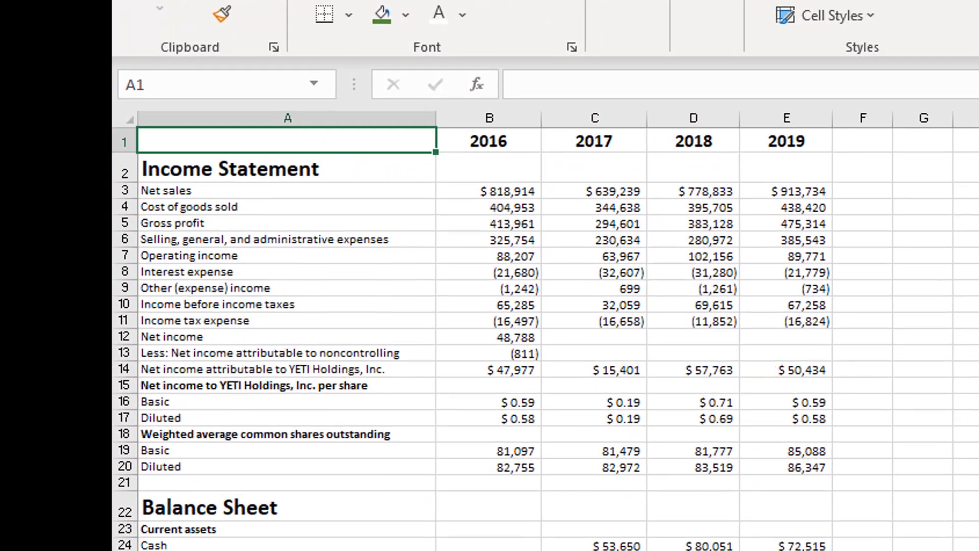
# Step: Shade the income statement gold, the balance sheet blue and the cash flow sections green, with darker fills on key total rows
pyautogui.moveTo(335, 121); pyautogui.dragTo(629, 295)
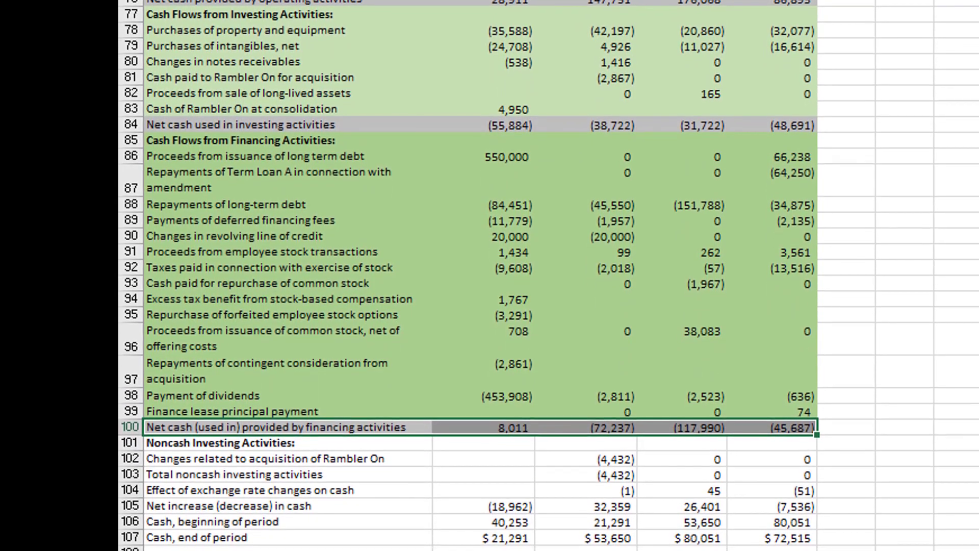
pyautogui.moveTo(288, 443); pyautogui.dragTo(780, 490)
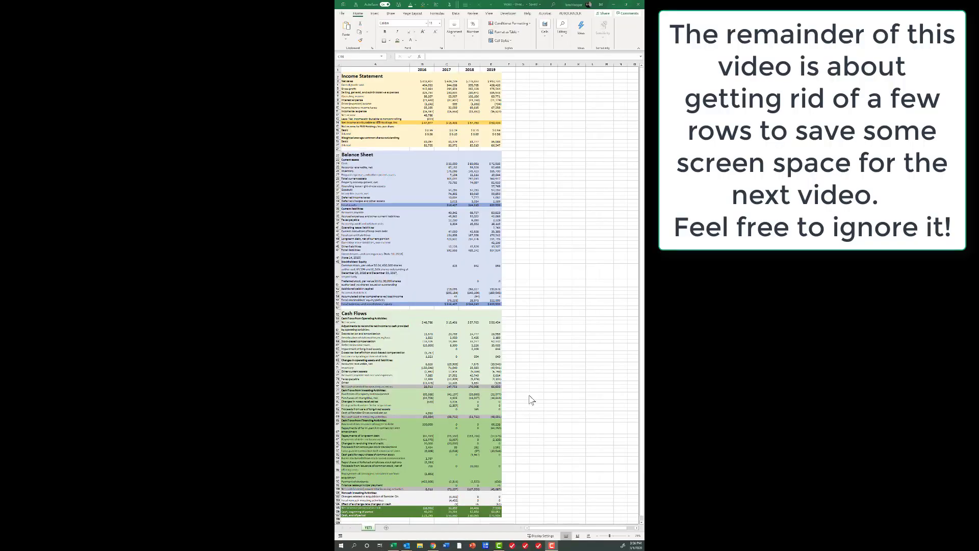
# Step: Delete the blank rows directly above the Cash Flows and Balance Sheet headings
pyautogui.click(337, 308)
pyautogui.click(337, 307)
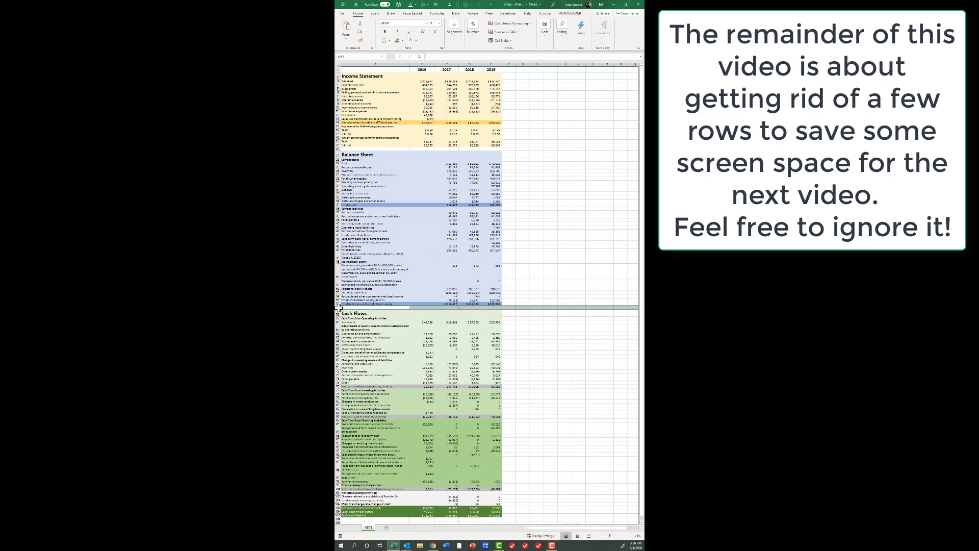
pyautogui.hotkey('ctrl', '-')
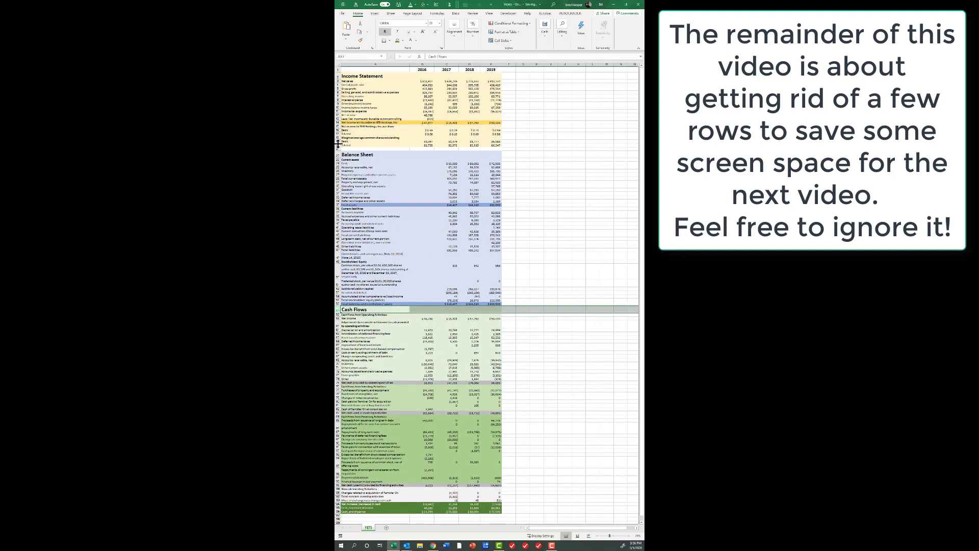
pyautogui.click(337, 148)
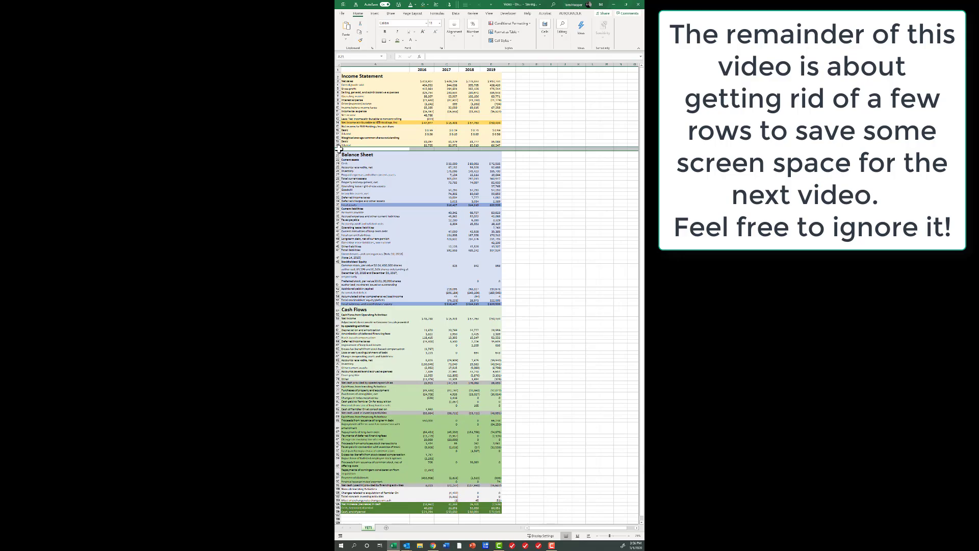
pyautogui.hotkey('ctrl', '-')
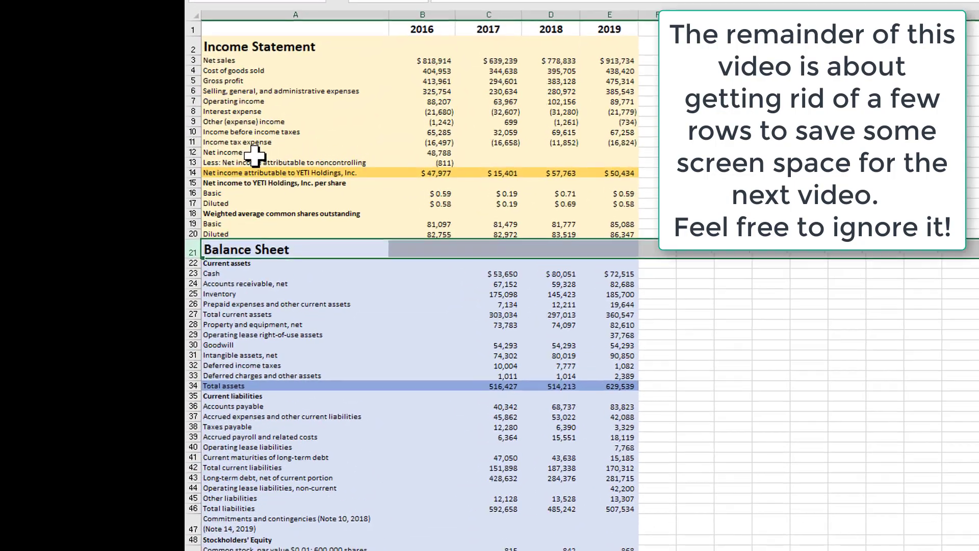
# Step: Copy the Net income label from A12 over the Net income attributable to YETI Holdings label in A14
pyautogui.click(304, 135)
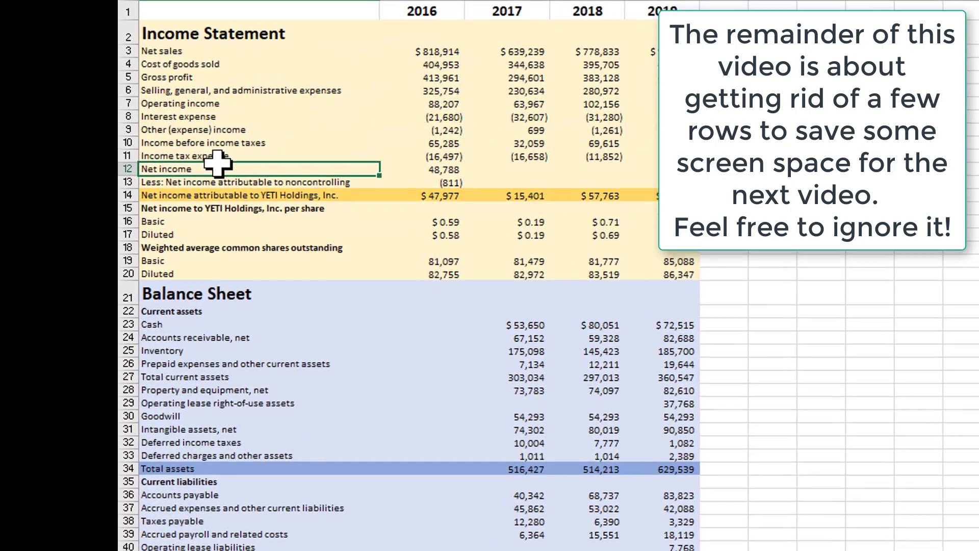
pyautogui.hotkey('ctrl', 'c')
pyautogui.press('Down')
pyautogui.press('Down')
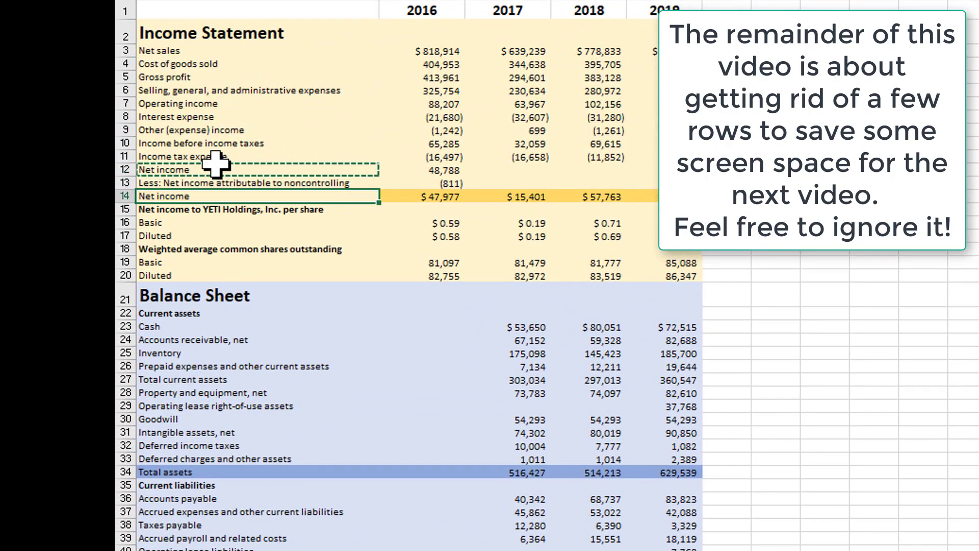
pyautogui.hotkey('ctrl', 'v')
# Step: Delete the original Net income row, row 12, from the income statement
pyautogui.press('Up')
pyautogui.press('Up')
pyautogui.hotkey('shift', 'space')
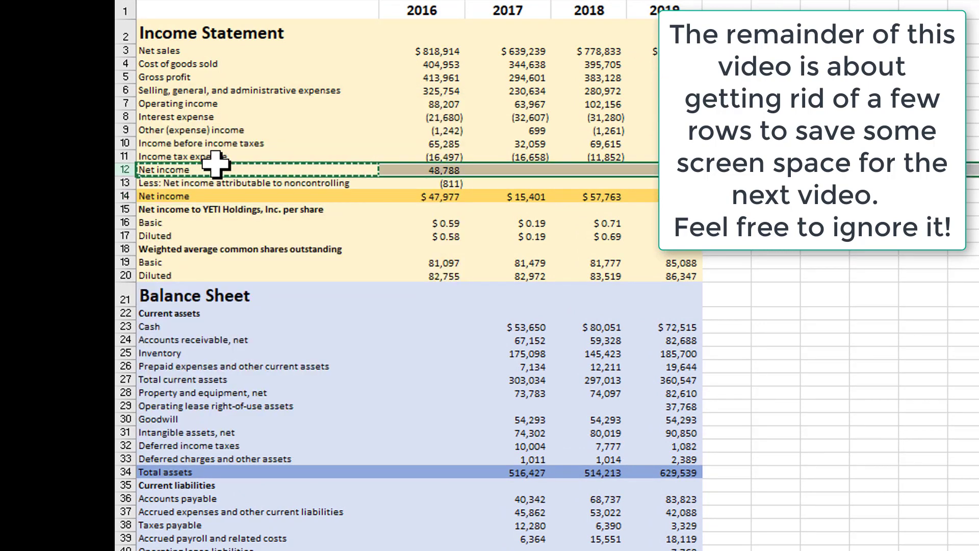
pyautogui.hotkey('ctrl', '-')
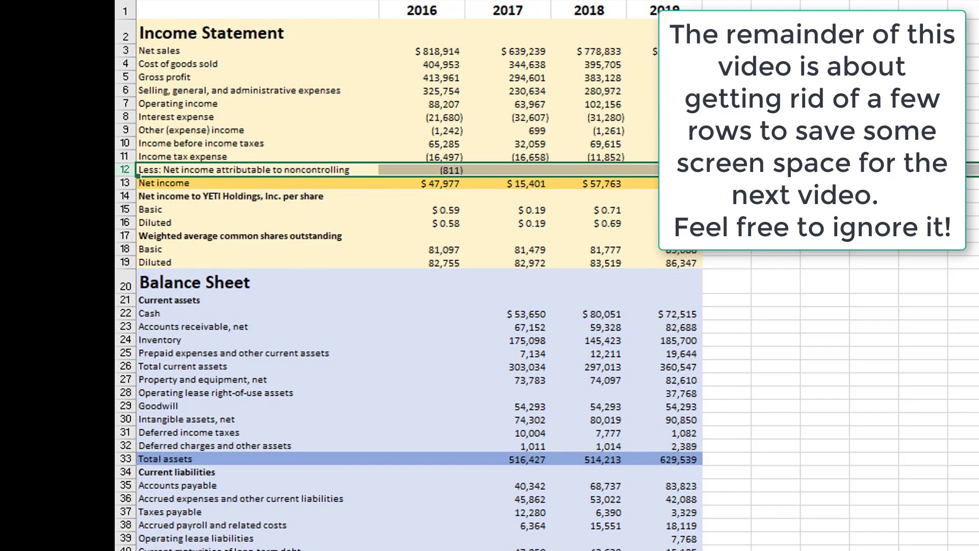
# Step: Delete the Commitments and contingencies row, row 46, from the balance sheet
pyautogui.scroll(-6, 305, 266)
pyautogui.click(342, 367)
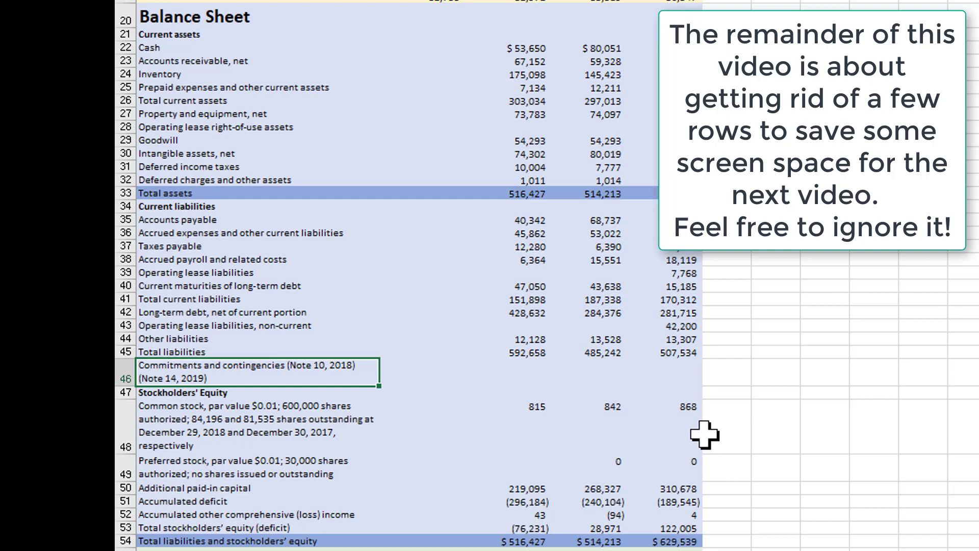
pyautogui.hotkey('shift', 'space')
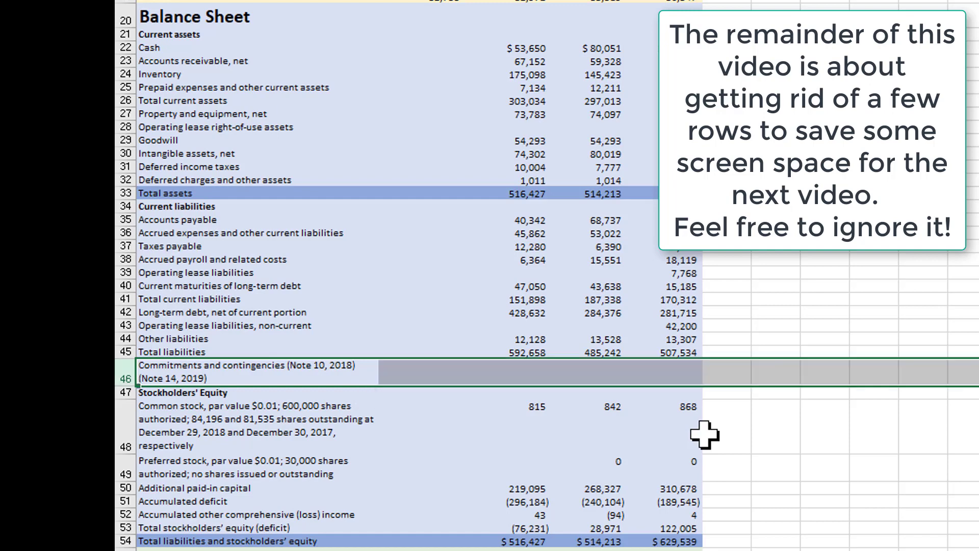
pyautogui.hotkey('ctrl', '-')
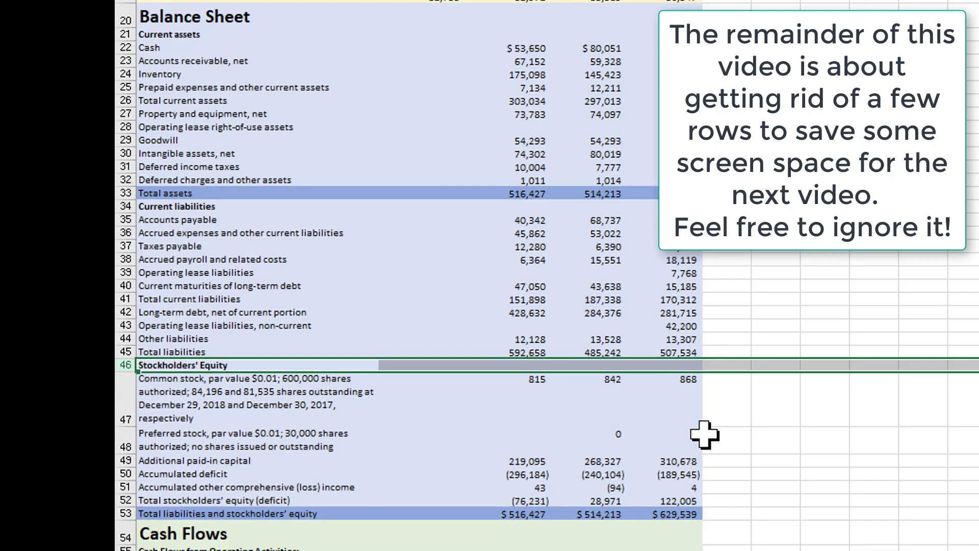
# Step: Delete the Preferred stock row, row 48, from the Stockholders' Equity section
pyautogui.click(342, 397)
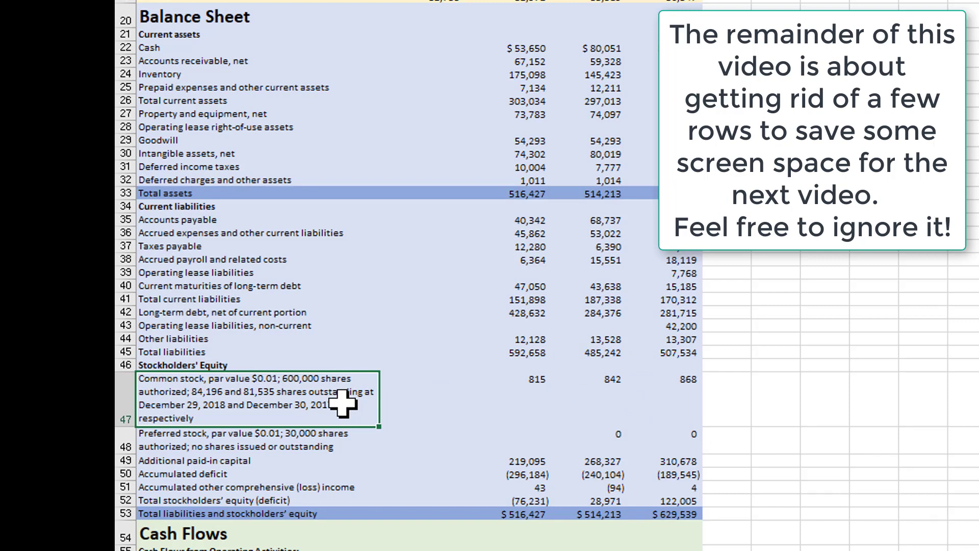
pyautogui.click(535, 391)
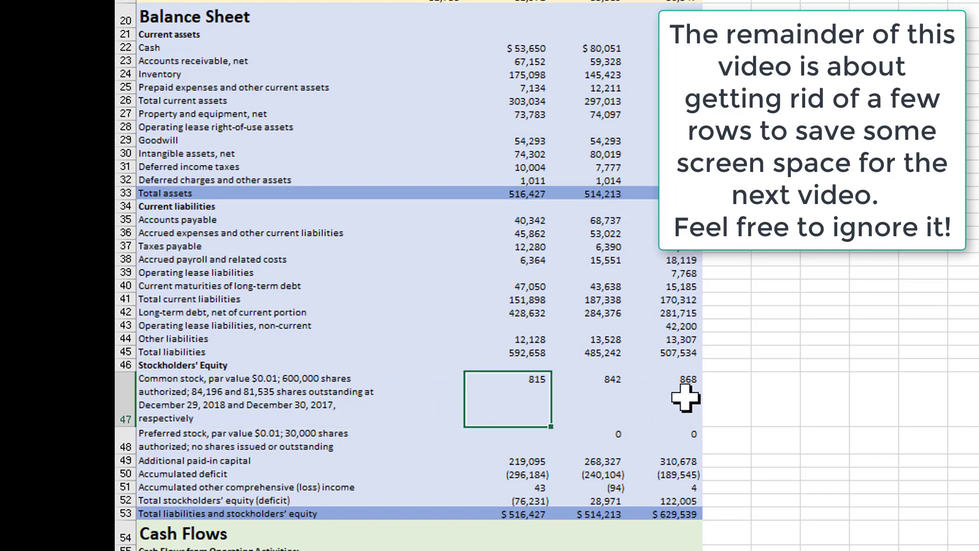
pyautogui.click(329, 404)
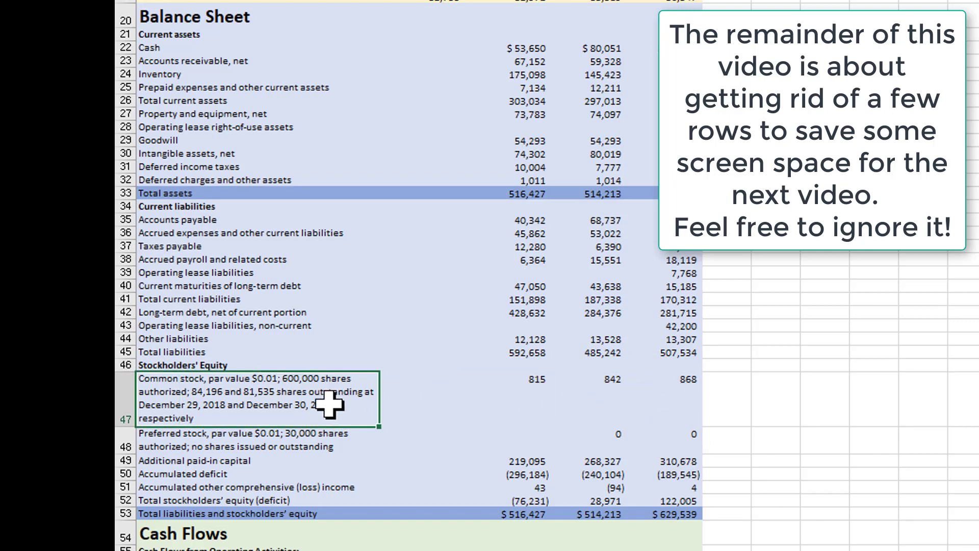
pyautogui.click(308, 436)
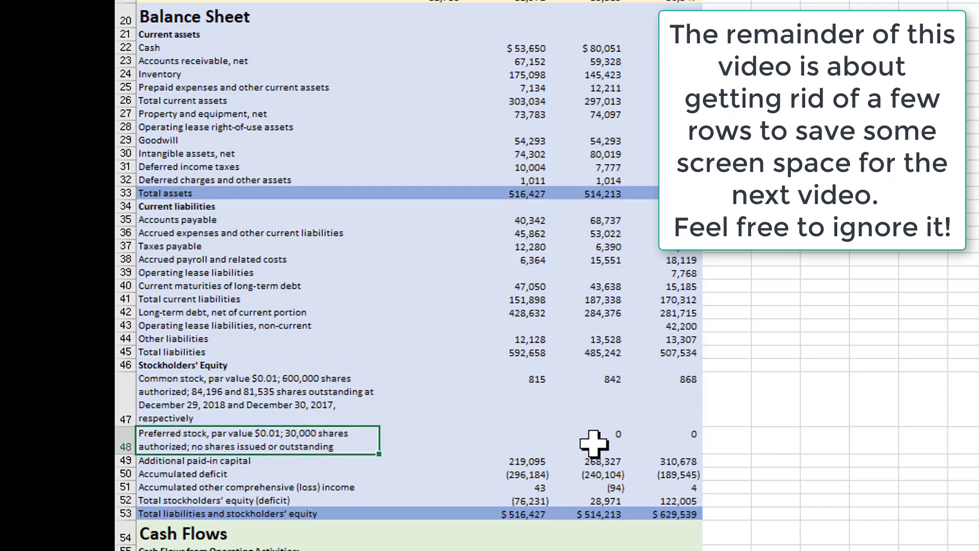
pyautogui.hotkey('ctrl', 'shift', 'Right')
pyautogui.hotkey('ctrl', 'shift', 'Right')
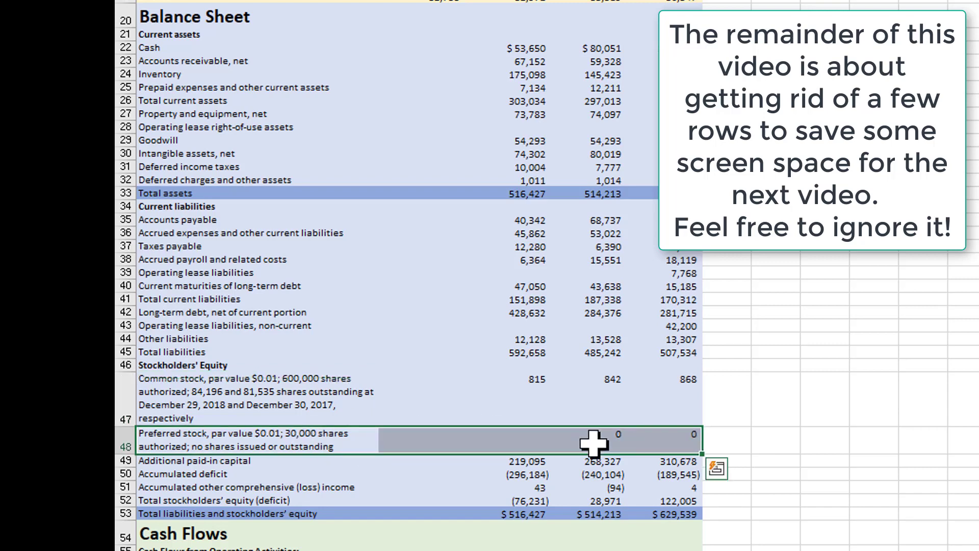
pyautogui.hotkey('ctrl', '-')
# Step: Rename the Accumulated other comprehensive (loss) income label in A50 as Other Equity
pyautogui.click(370, 401)
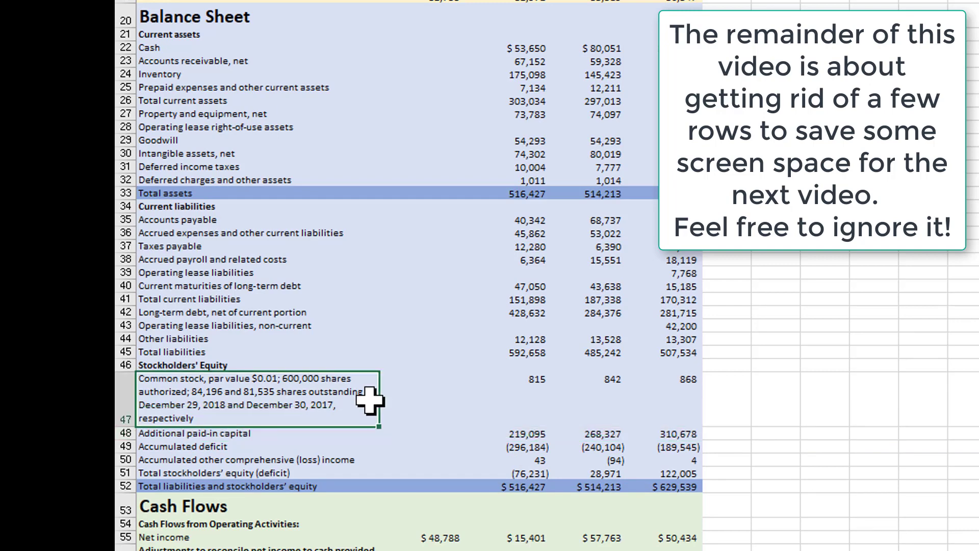
pyautogui.click(324, 434)
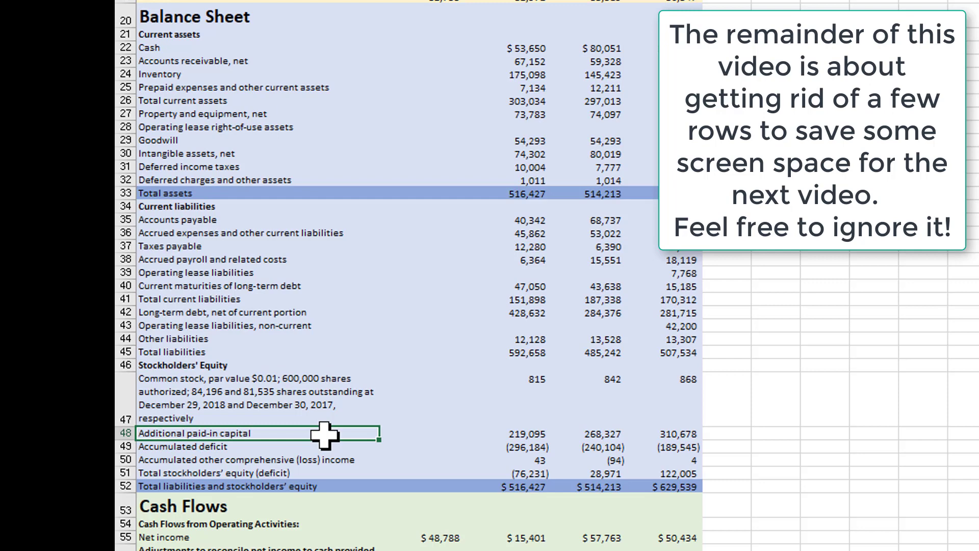
pyautogui.click(329, 461)
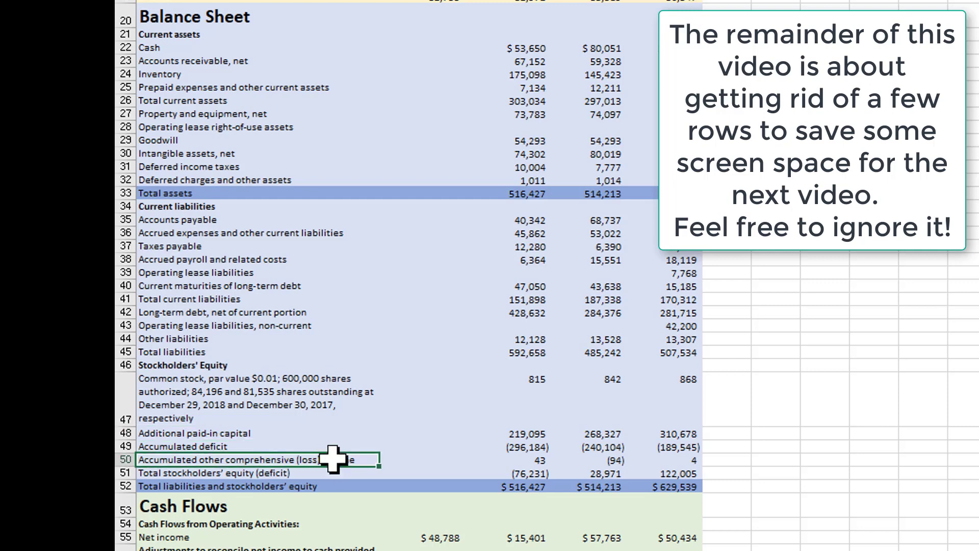
pyautogui.click(314, 396)
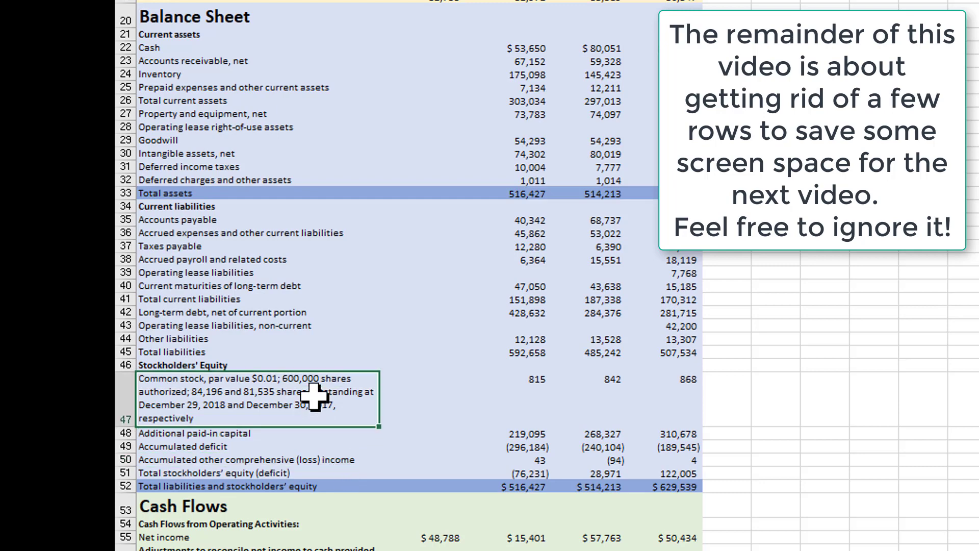
pyautogui.press('Down')
pyautogui.press('Down')
pyautogui.press('Down')
pyautogui.write('Other Equity')
# Step: Copy the 2017–2019 common stock amounts in C47:E47 and add them to the Other Equity amounts in row 50 with Paste Special
pyautogui.click(314, 396)
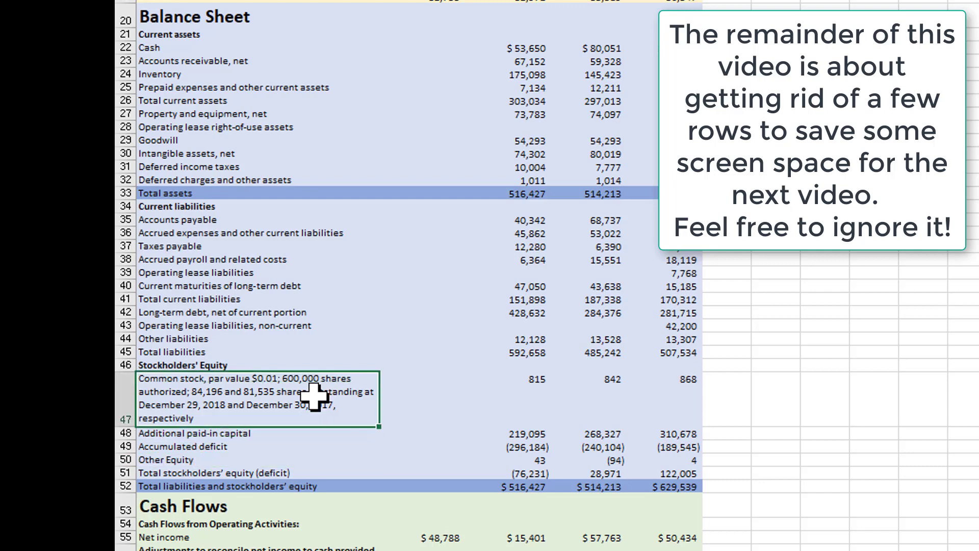
pyautogui.press('Right')
pyautogui.press('Right')
pyautogui.hotkey('shift', 'Right')
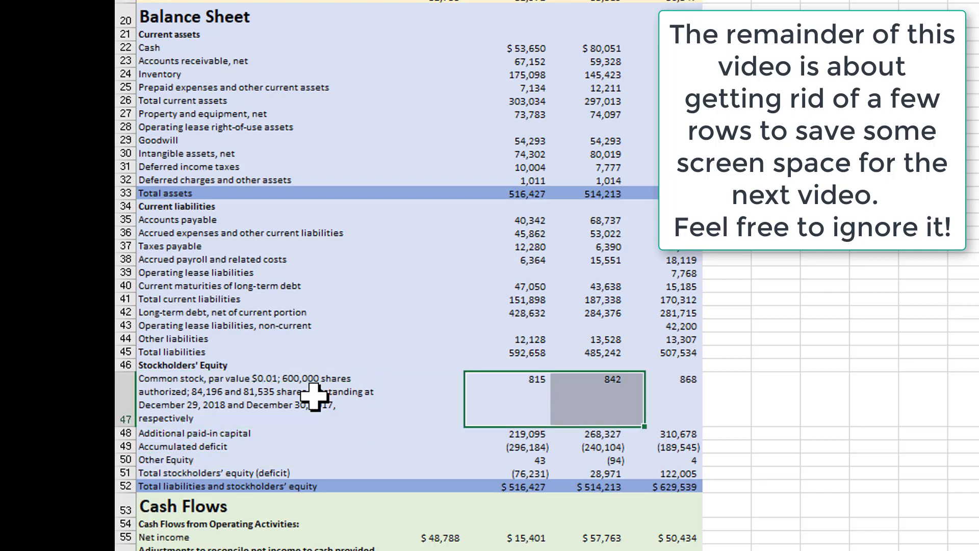
pyautogui.hotkey('shift', 'Right')
pyautogui.hotkey('ctrl', 'c')
pyautogui.press('Down')
pyautogui.press('Down')
pyautogui.press('Down')
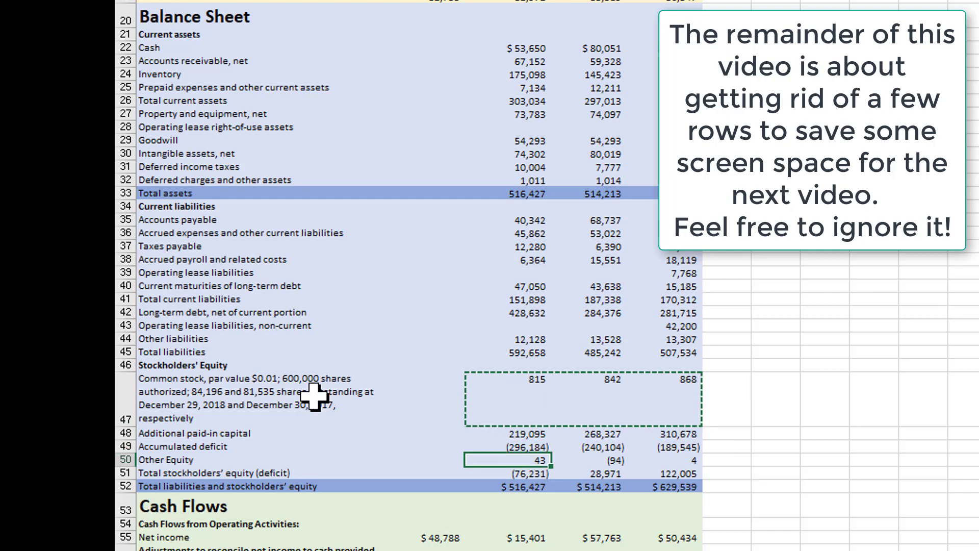
pyautogui.hotkey('ctrl', 'alt', 'v')
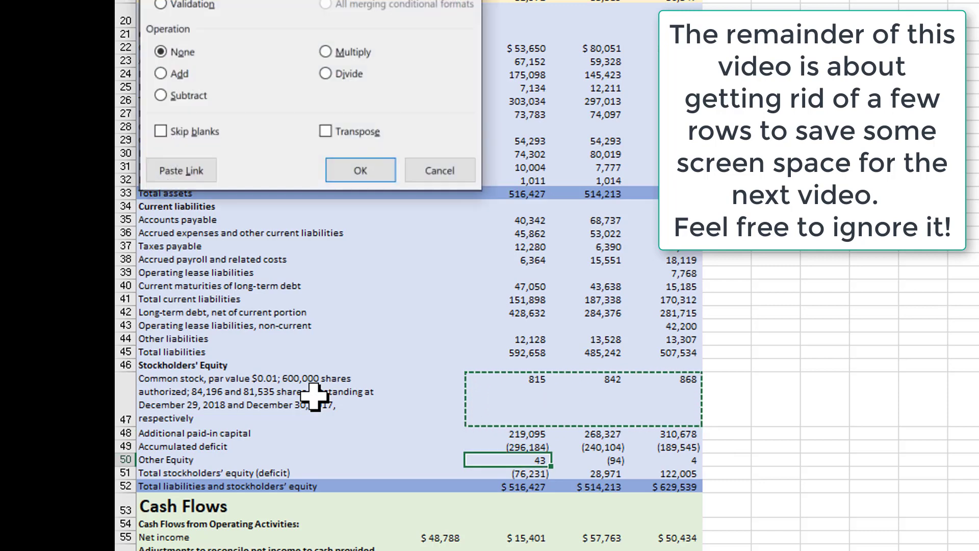
pyautogui.press('d')
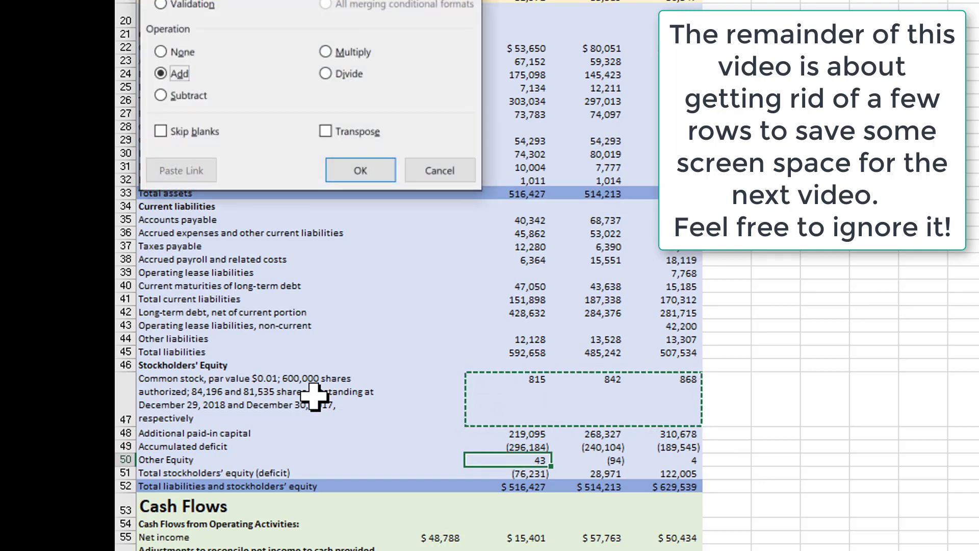
pyautogui.press('Return')
# Step: Delete the Common stock row, row 47, from the Stockholders' Equity section
pyautogui.press('Up')
pyautogui.press('Up')
pyautogui.press('Up')
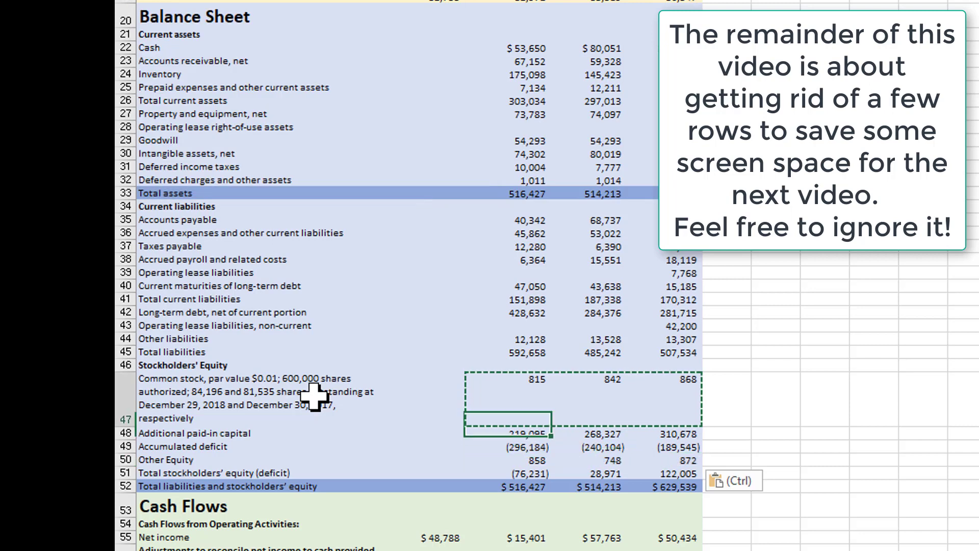
pyautogui.hotkey('shift', 'space')
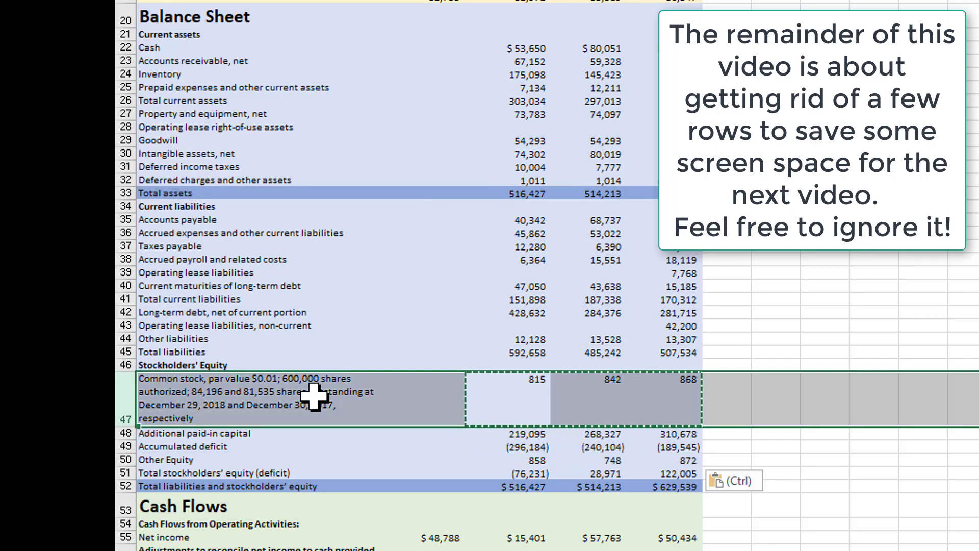
pyautogui.hotkey('ctrl', '-')
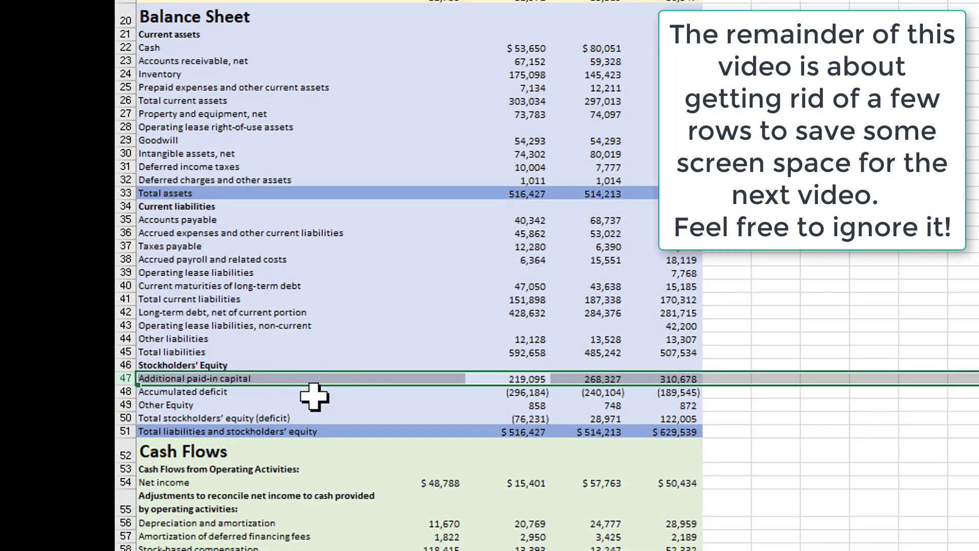
# Step: Copy the 2017–2019 additional paid-in capital amounts in row 47 and add them to Other Equity in row 49 with Paste Special
pyautogui.press('Right')
pyautogui.press('Right')
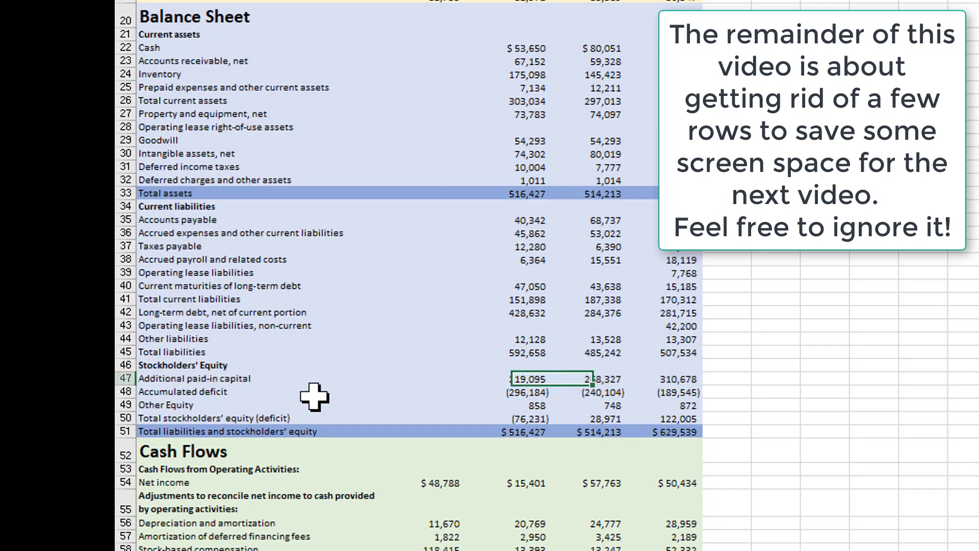
pyautogui.hotkey('ctrl', 'c')
pyautogui.press('Down')
pyautogui.press('Down')
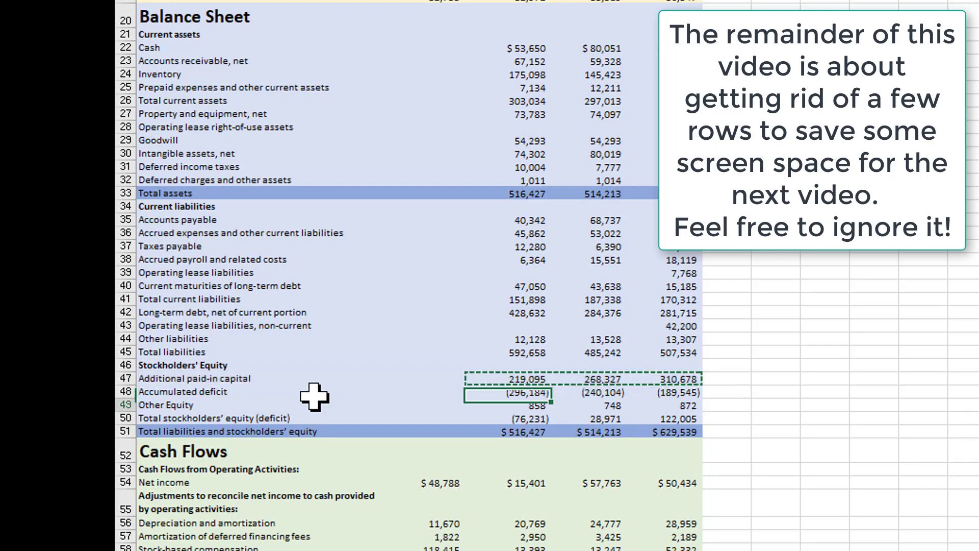
pyautogui.hotkey('ctrl', 'alt', 'v')
pyautogui.press('d')
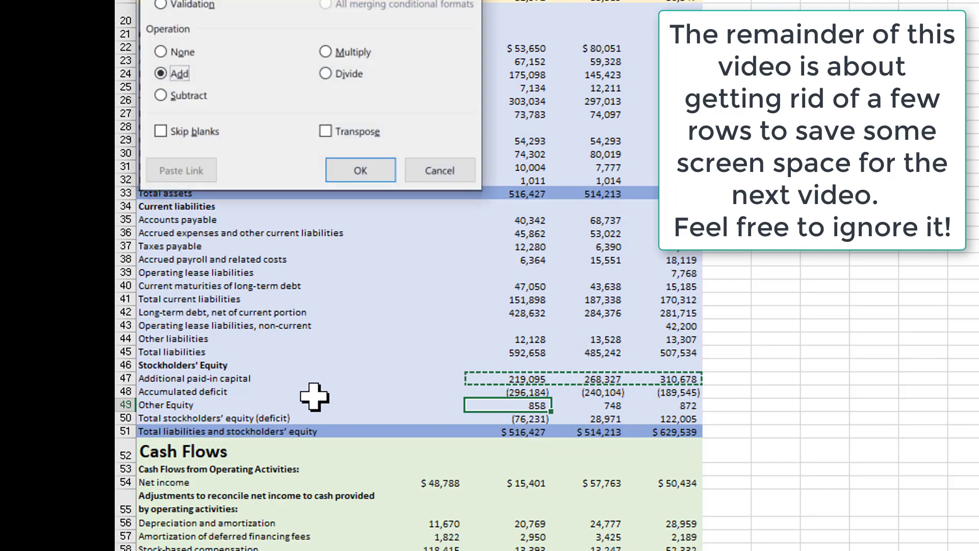
pyautogui.press('Return')
# Step: Delete the Additional paid-in capital row, row 47, from the Stockholders' Equity section
pyautogui.press('Up')
pyautogui.press('Up')
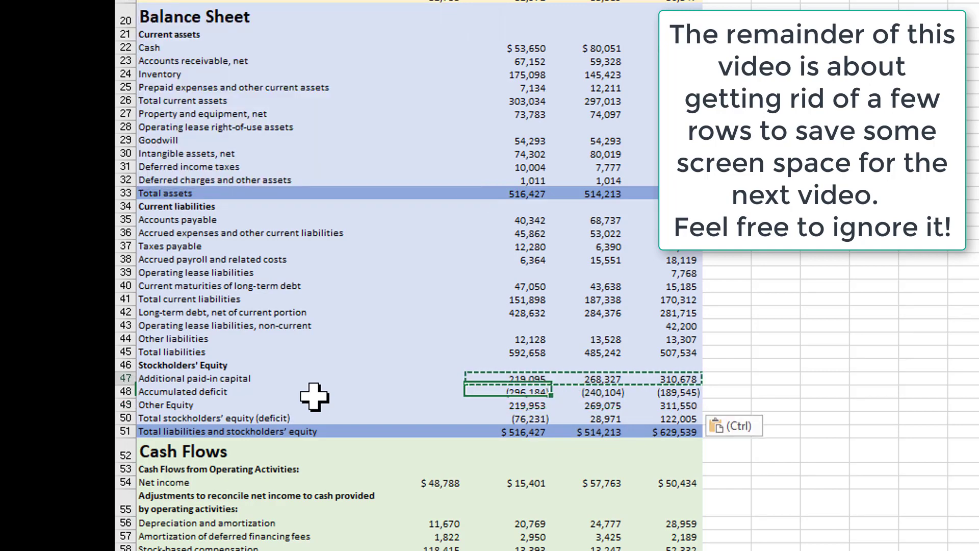
pyautogui.hotkey('shift', 'space')
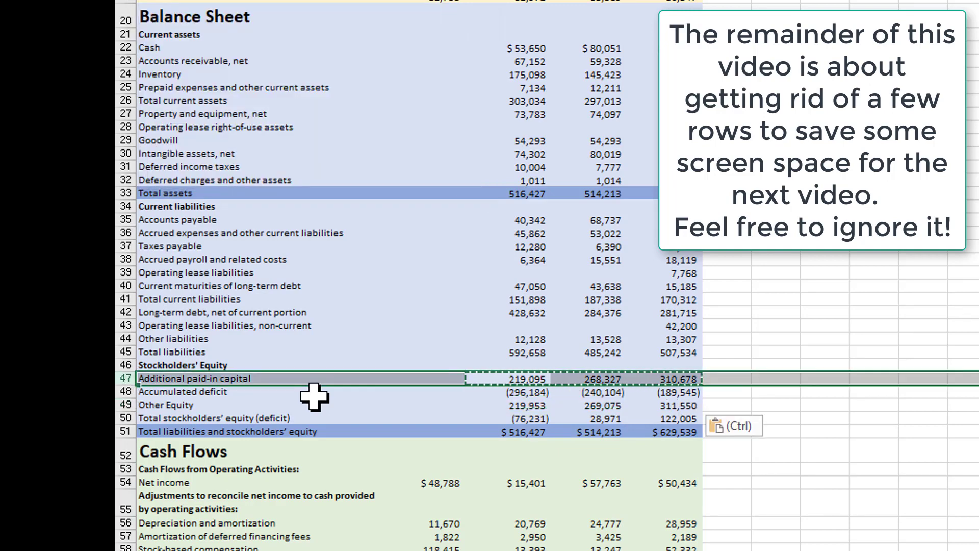
pyautogui.hotkey('ctrl', '-')
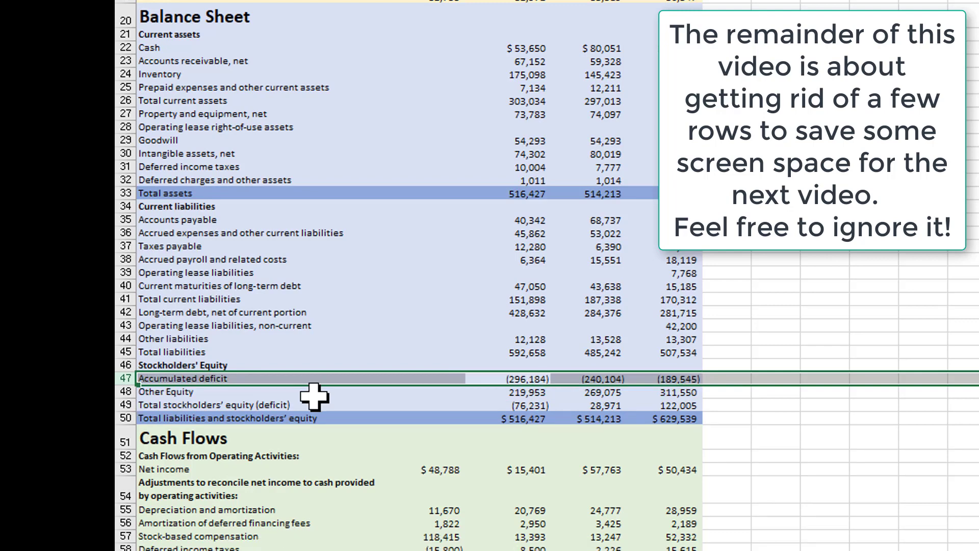
# Step: Check the 2017 current liabilities, non-current liabilities and equity items against their totals by examining C35:C40, C42:C44 and C47:C48
pyautogui.press('Down')
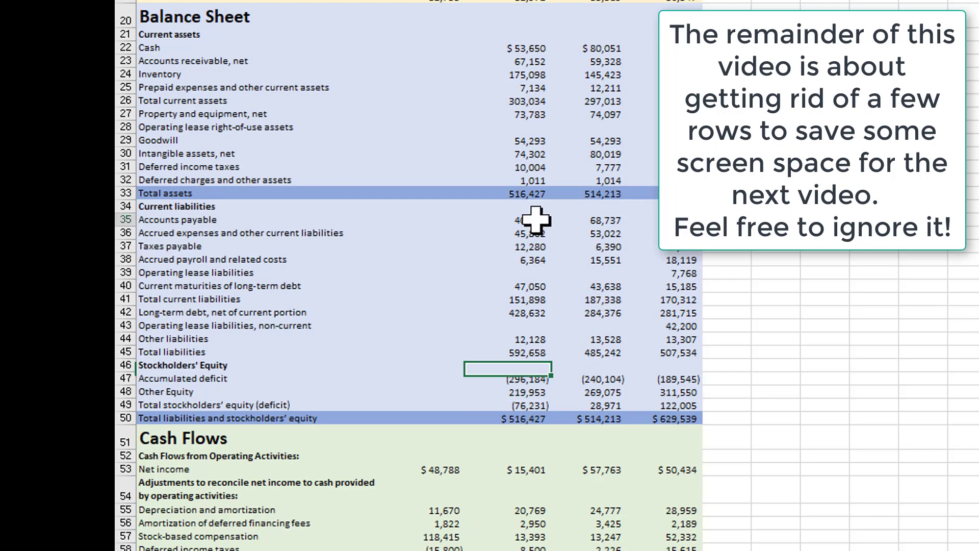
pyautogui.moveTo(536, 219); pyautogui.dragTo(529, 292)
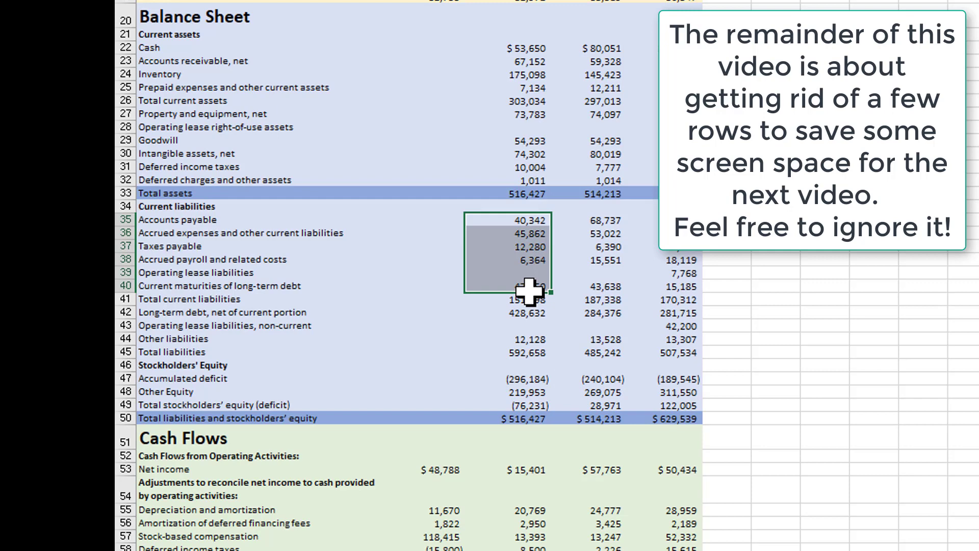
pyautogui.moveTo(534, 314); pyautogui.dragTo(530, 340)
pyautogui.moveTo(528, 381); pyautogui.dragTo(530, 393)
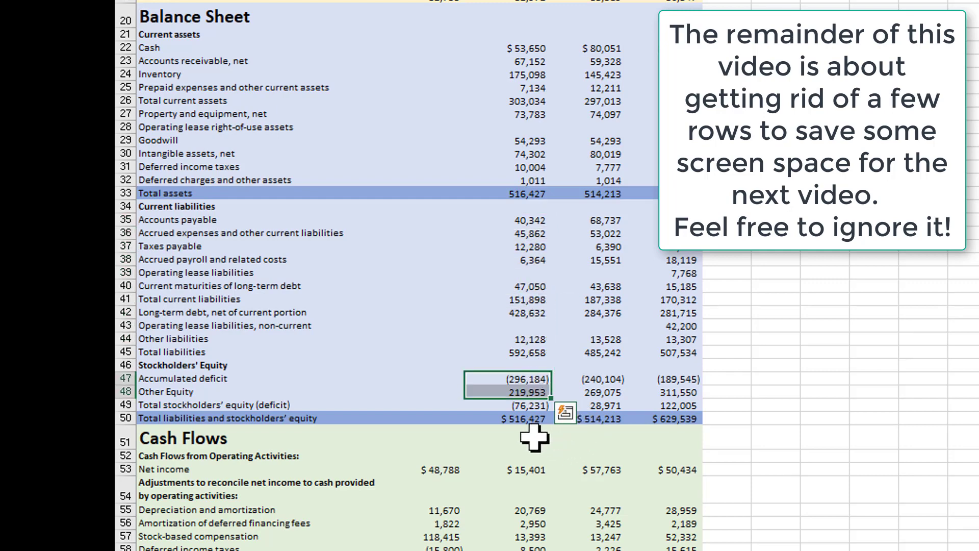
pyautogui.click(525, 366)
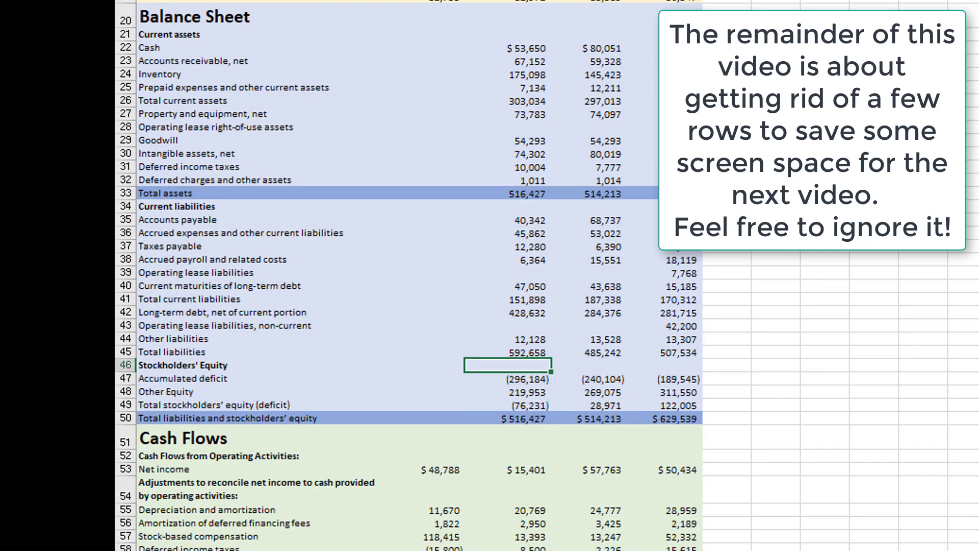
# Step: Select the balance sheet rows below its heading together with the cash flow rows
pyautogui.moveTo(503, 522); pyautogui.dragTo(352, 70)
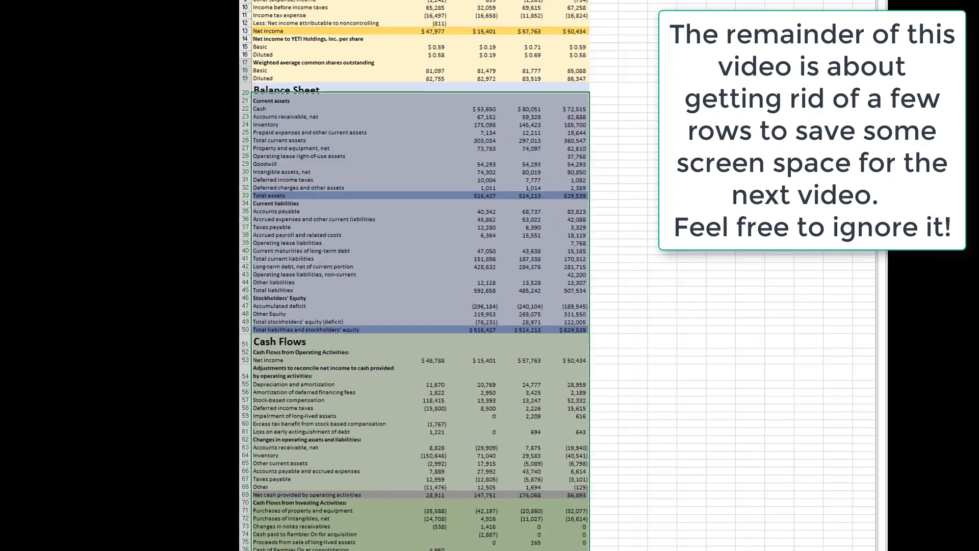